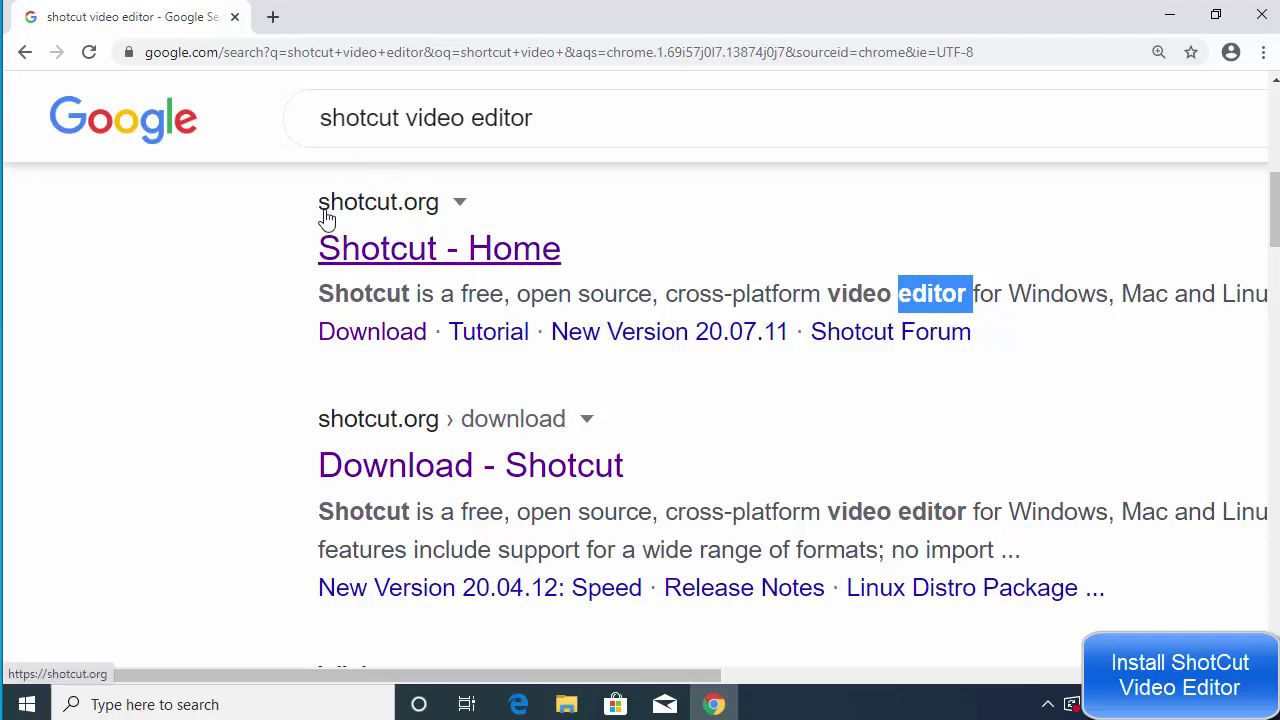
# Step: Open the Shotcut website from the search results and go to its Windows downloads list
pyautogui.click(374, 261)
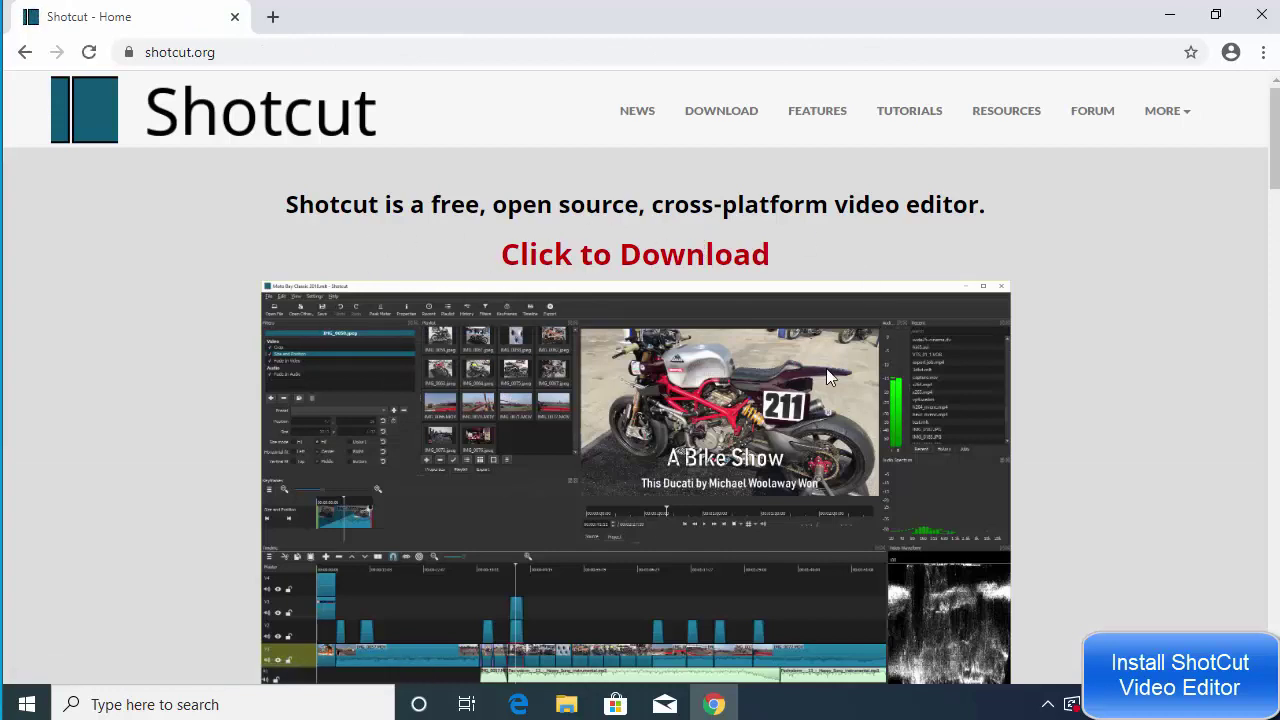
pyautogui.click(720, 118)
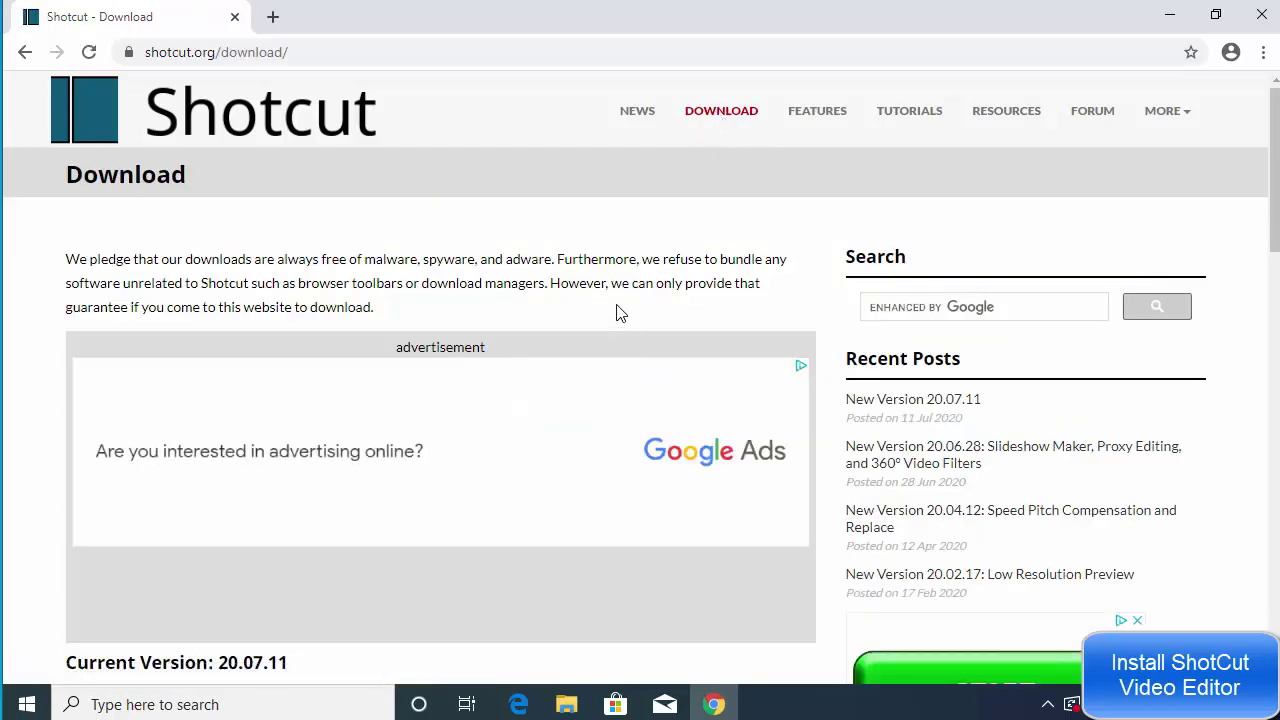
pyautogui.scroll(-2, 603, 283)
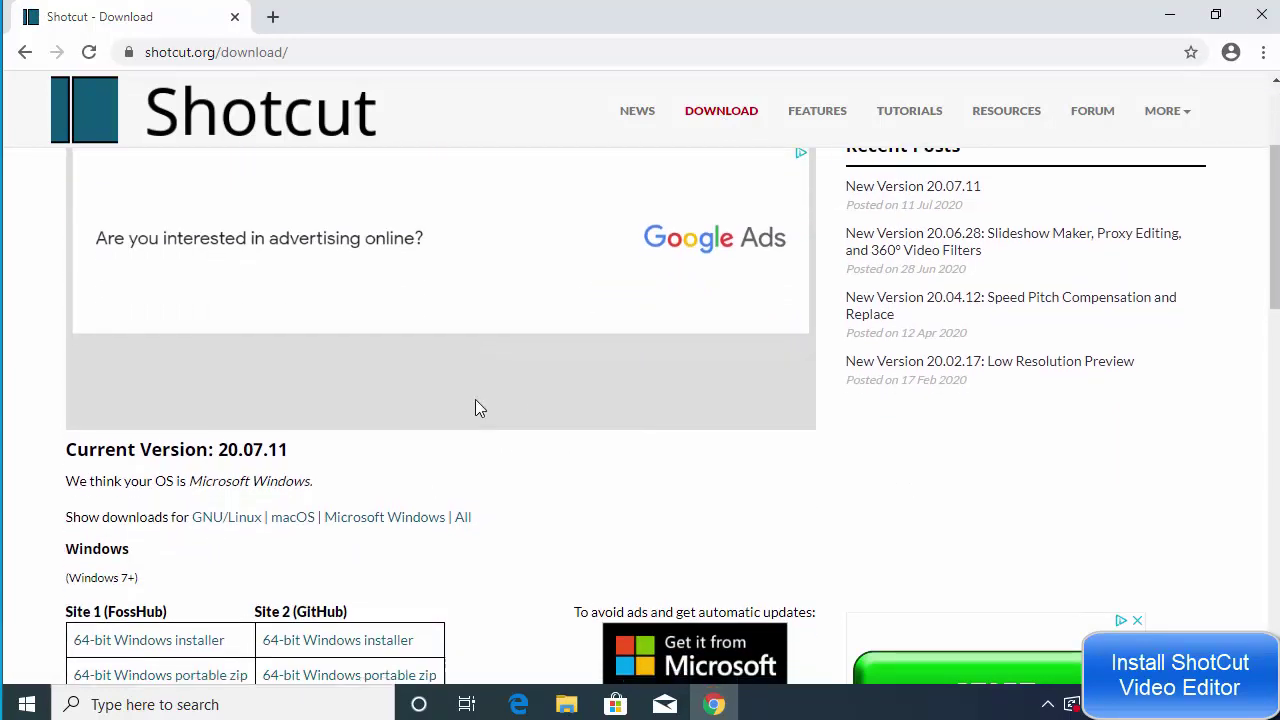
pyautogui.scroll(-3, 474, 404)
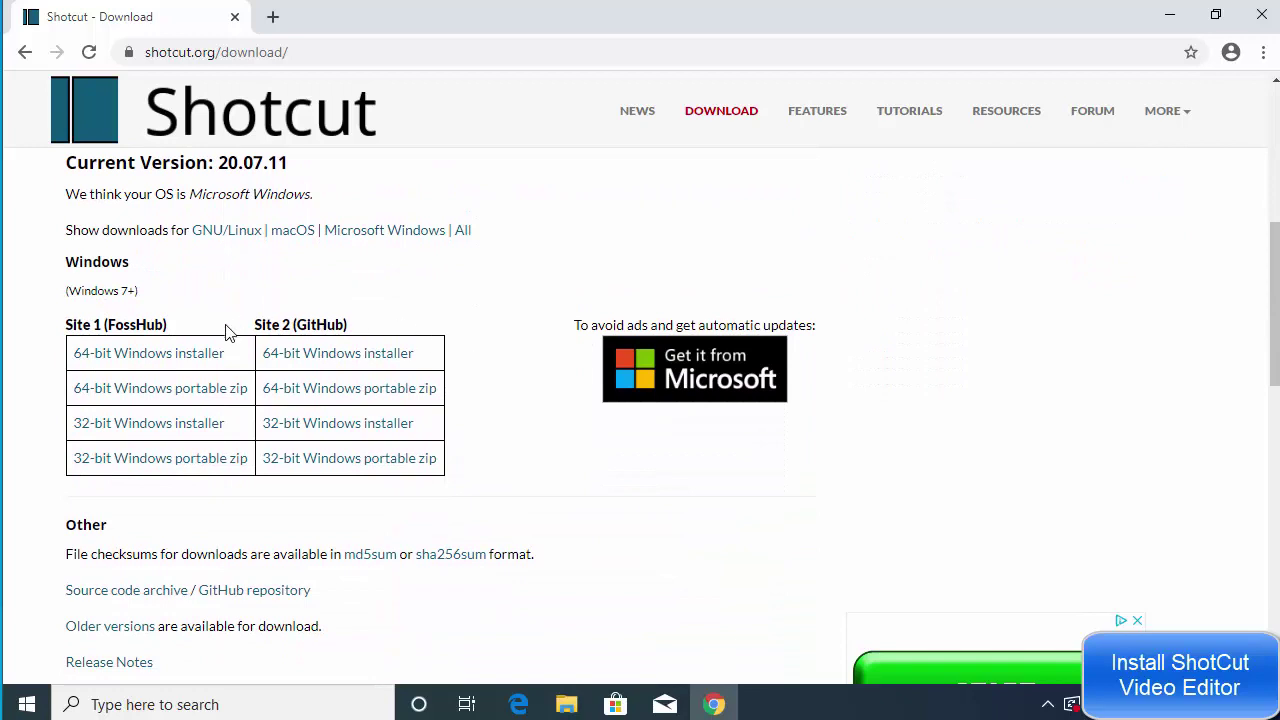
# Step: Download the 64-bit Windows installer from Site 2 (GitHub)
pyautogui.click(240, 398)
pyautogui.click(125, 358)
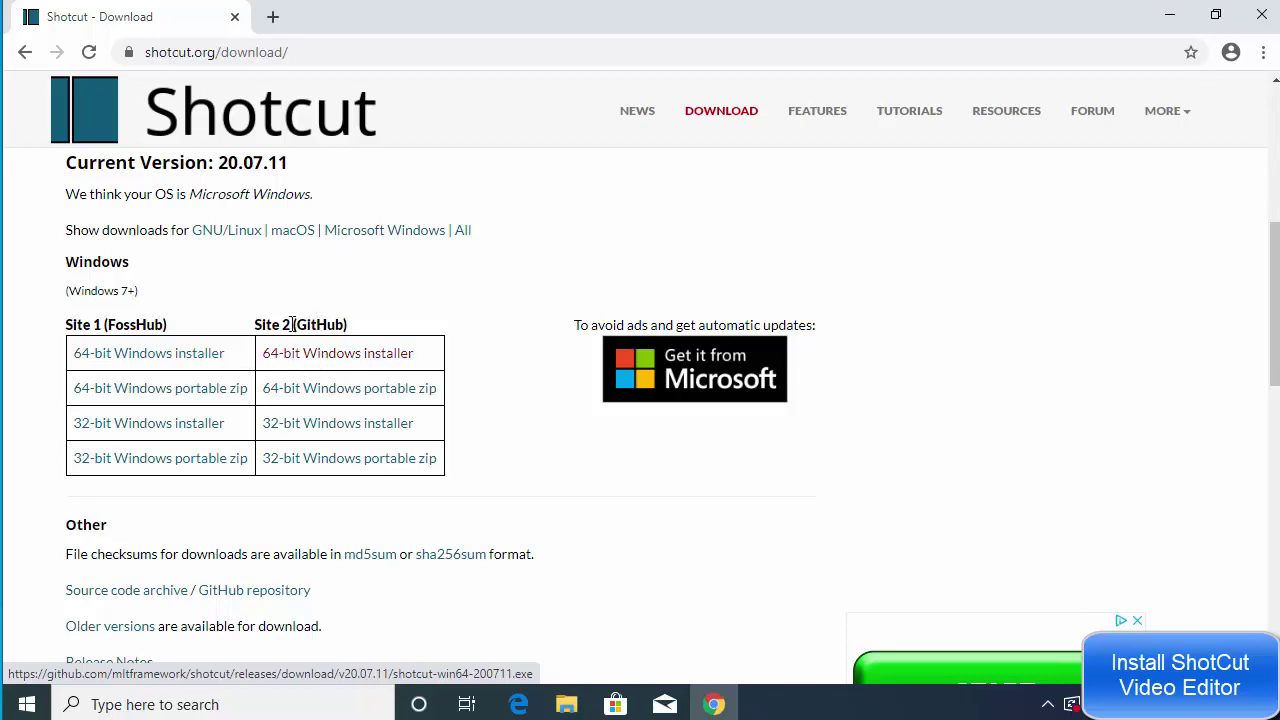
pyautogui.moveTo(300, 325); pyautogui.dragTo(347, 322)
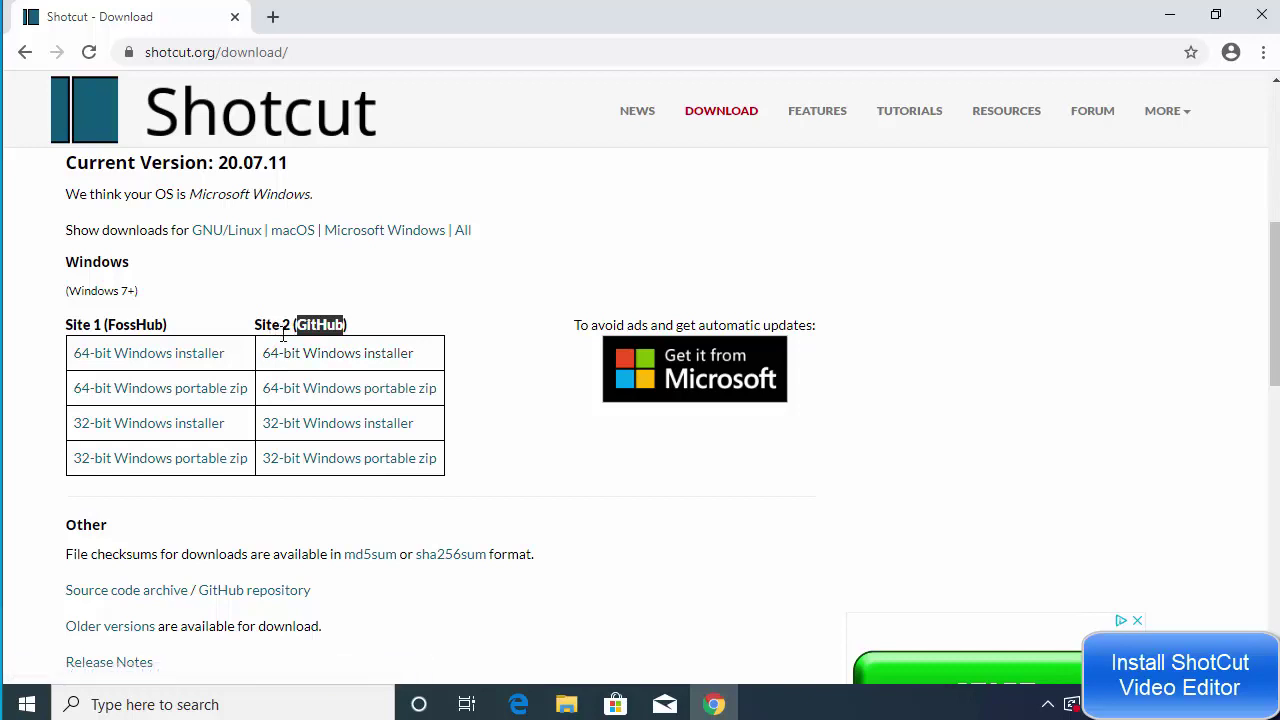
pyautogui.click(310, 358)
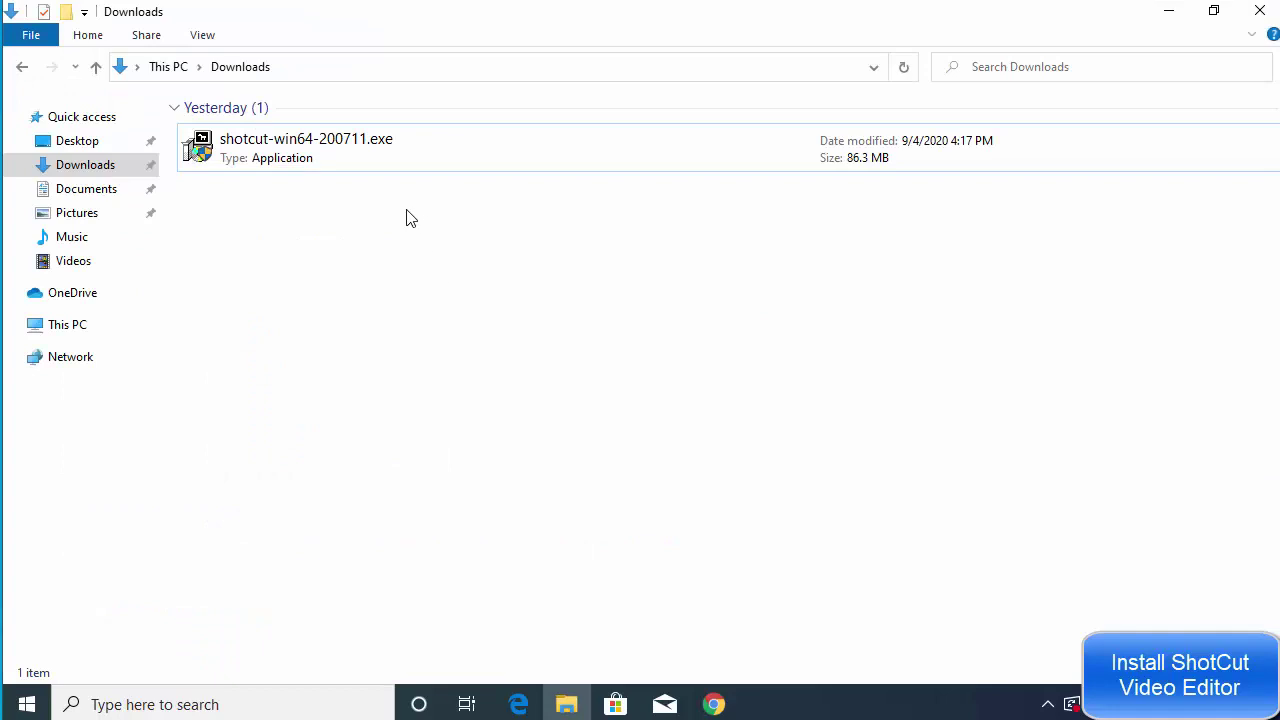
# Step: Launch shotcut-win64-200711.exe from the Downloads folder and minimize the file window
pyautogui.click(329, 158)
pyautogui.doubleClick(329, 158)
pyautogui.click(524, 490)
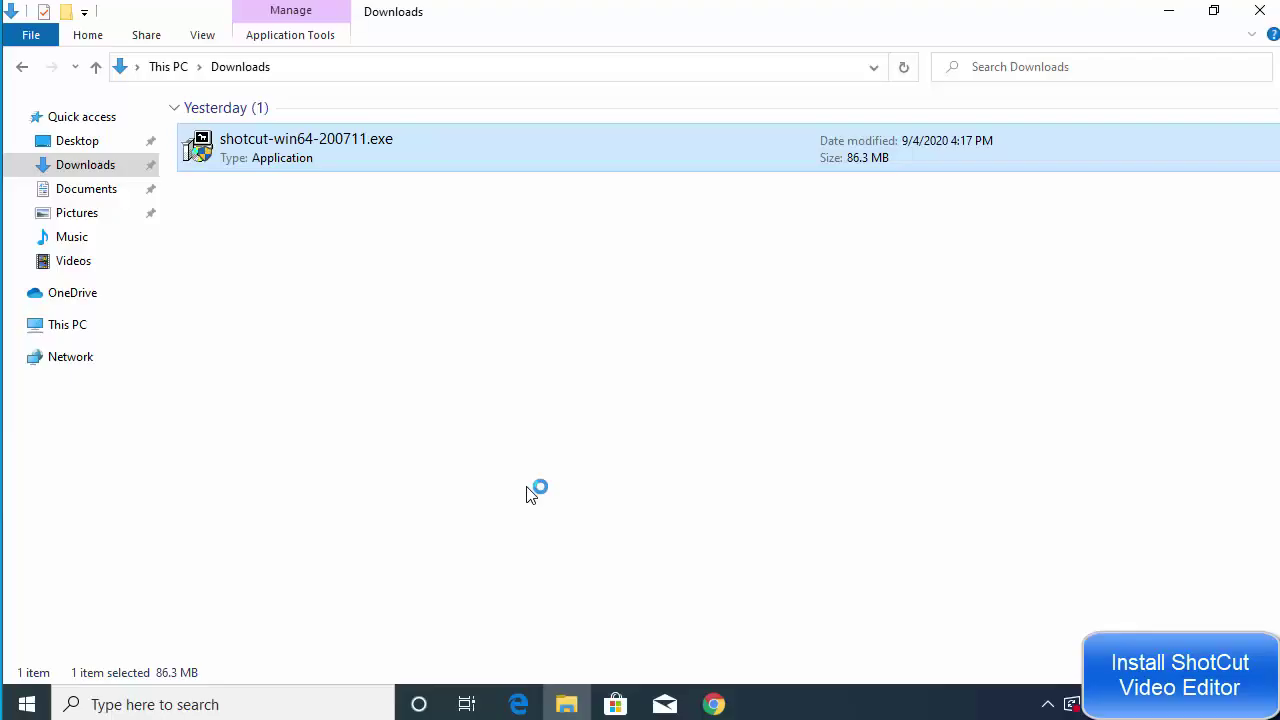
pyautogui.click(1168, 12)
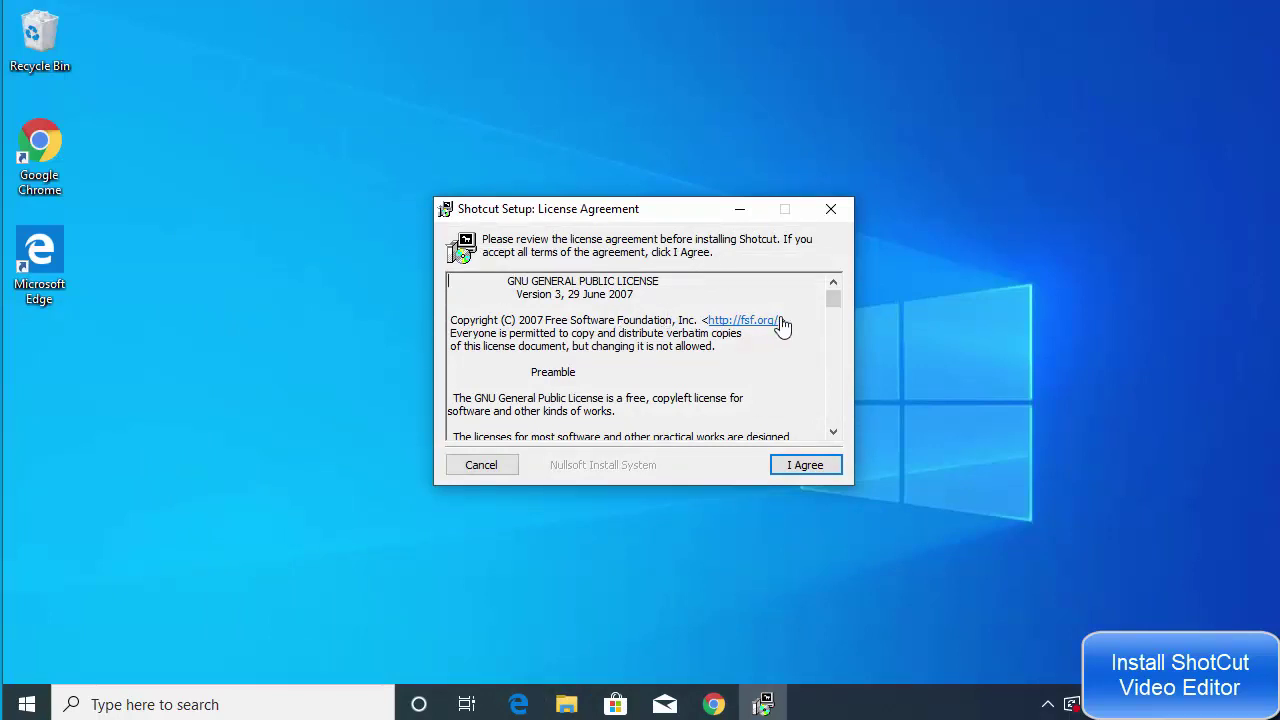
# Step: Review and accept the license agreement, and keep C:\Program Files\Shotcut as the destination folder
pyautogui.moveTo(832, 298); pyautogui.dragTo(841, 430)
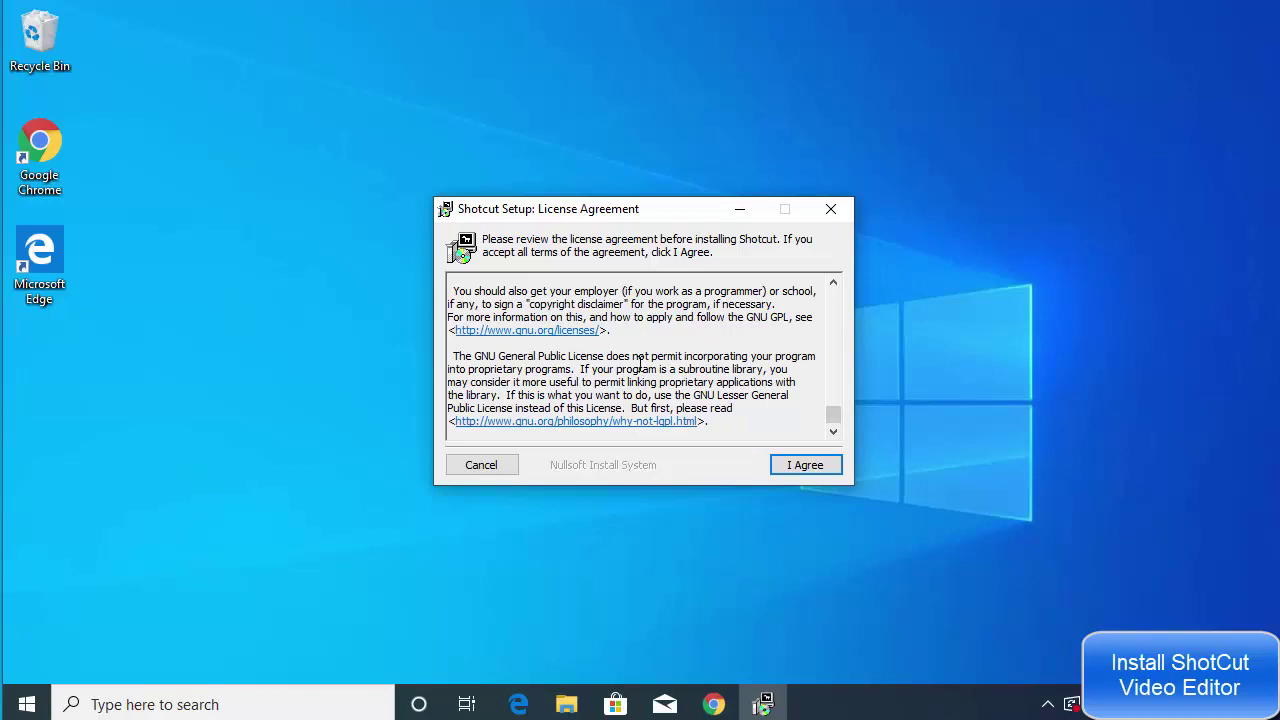
pyautogui.click(792, 466)
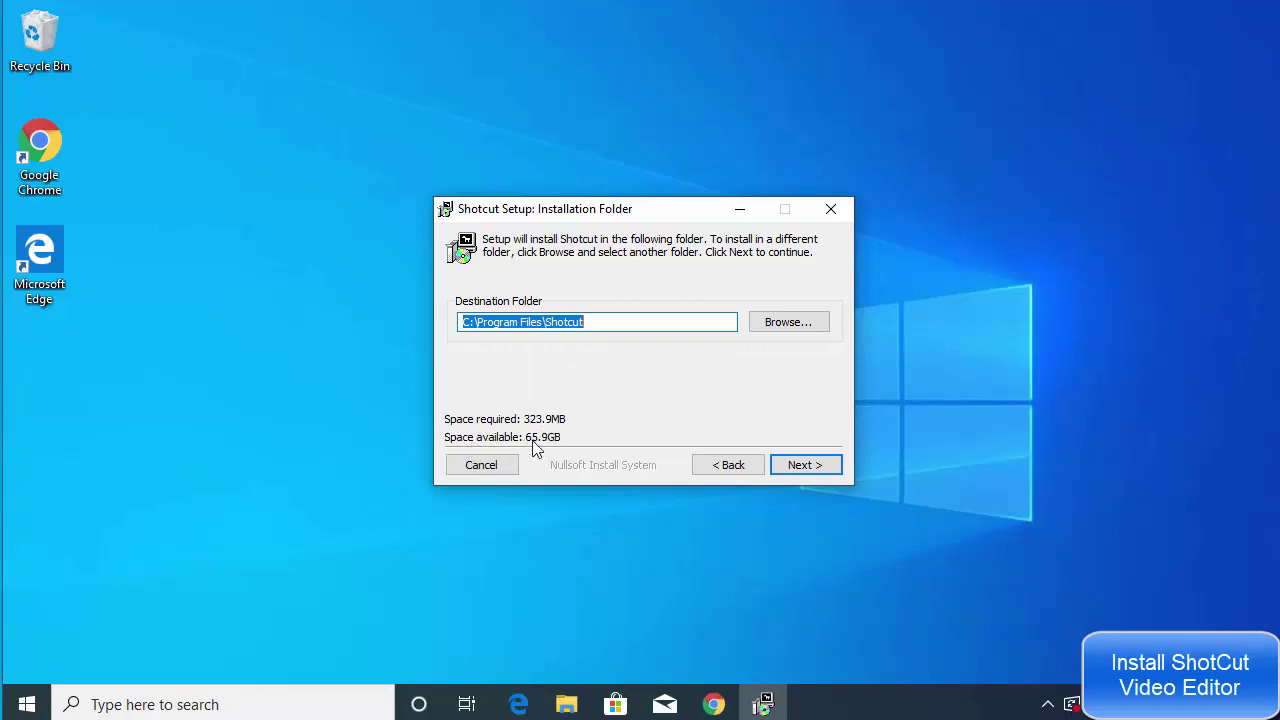
pyautogui.click(792, 468)
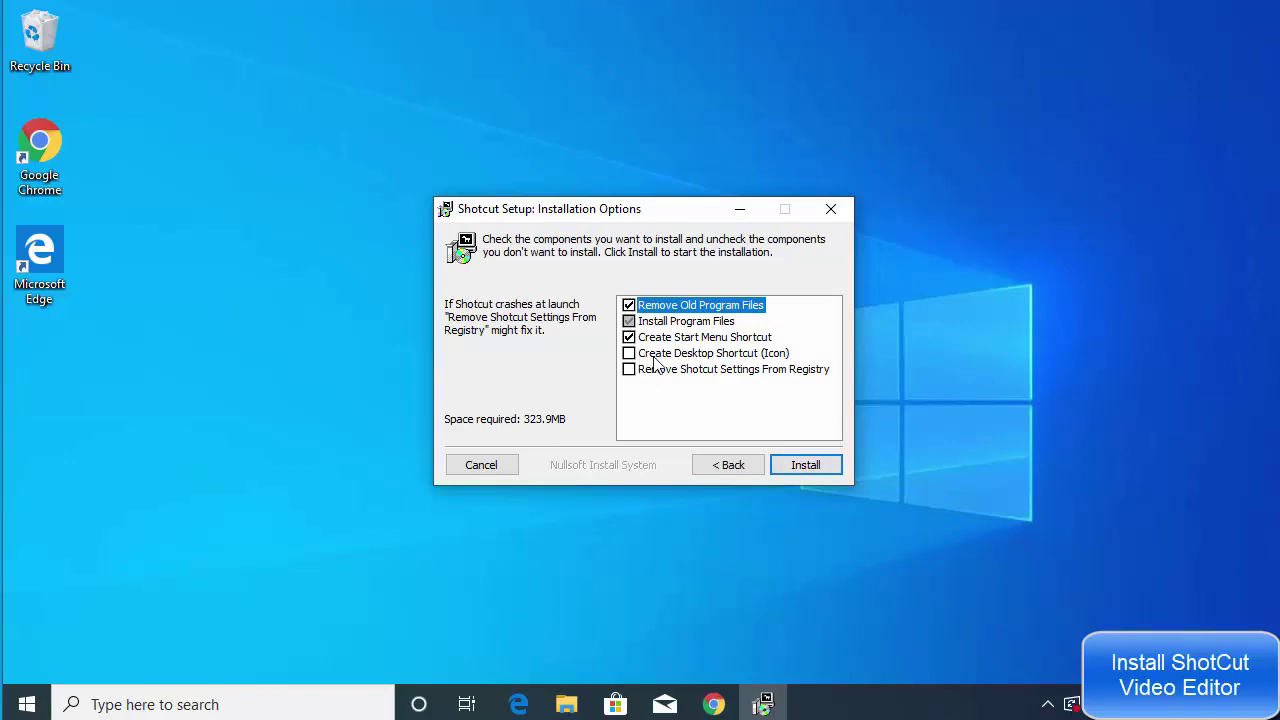
# Step: Install Shotcut with the Create Desktop Shortcut (Icon) option enabled and close the setup when it finishes
pyautogui.click(630, 354)
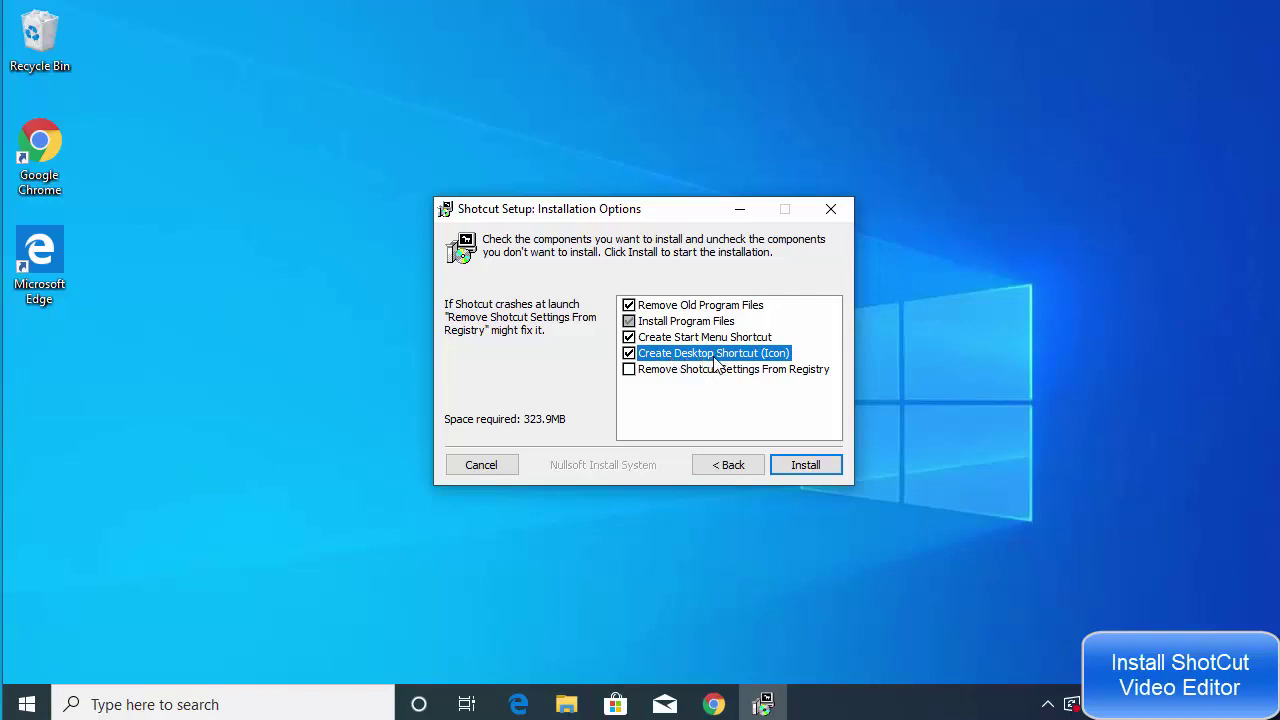
pyautogui.click(792, 466)
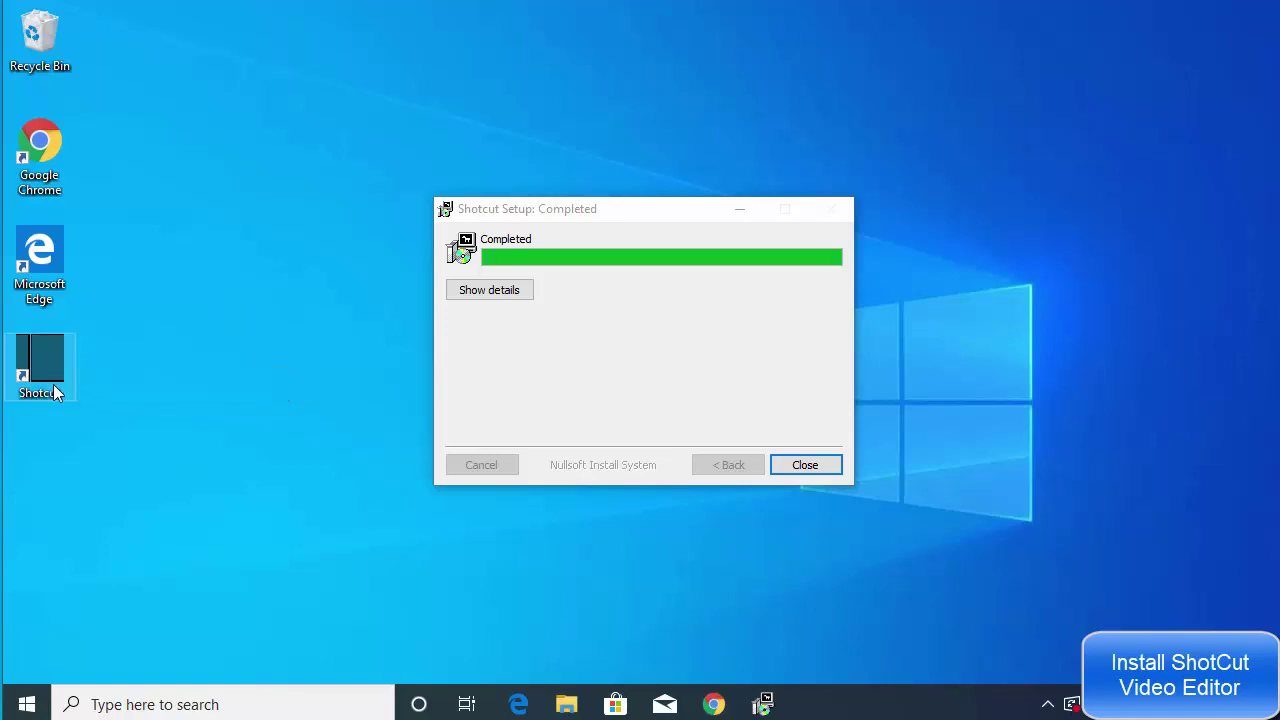
pyautogui.click(790, 470)
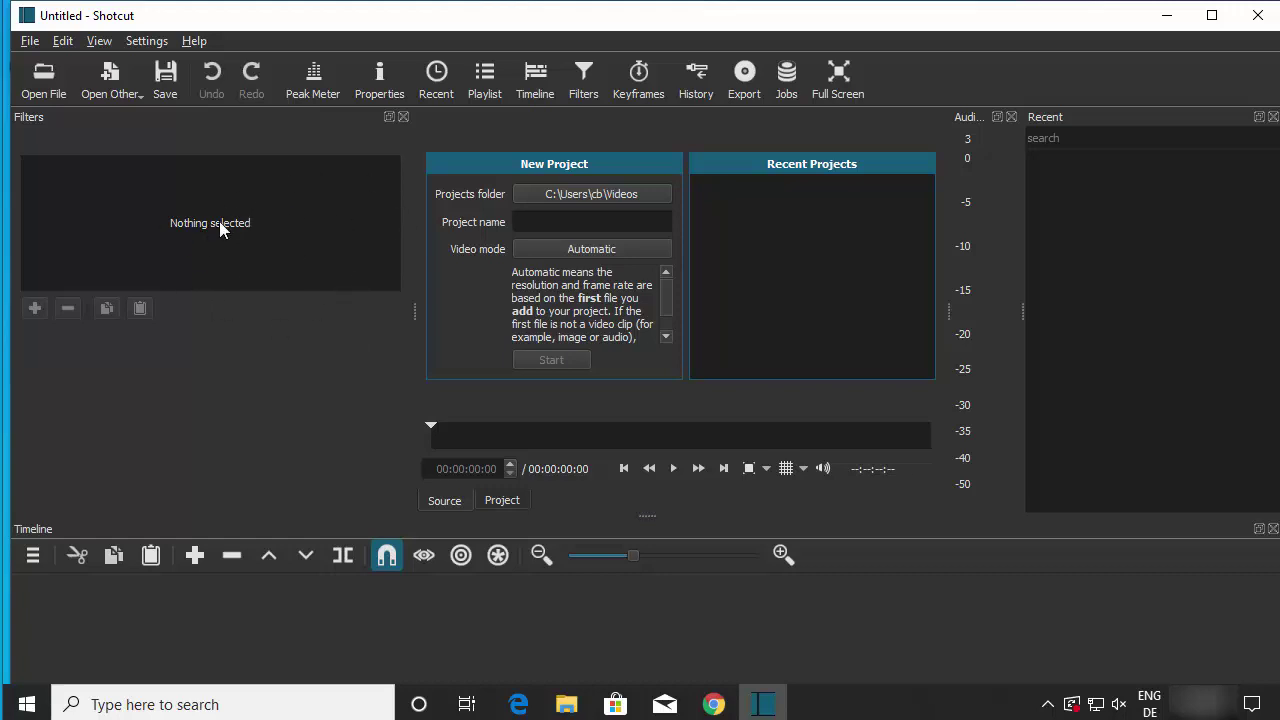
# Step: Open the video sample.mp4 from the Videos folder in Shotcut
pyautogui.click(30, 42)
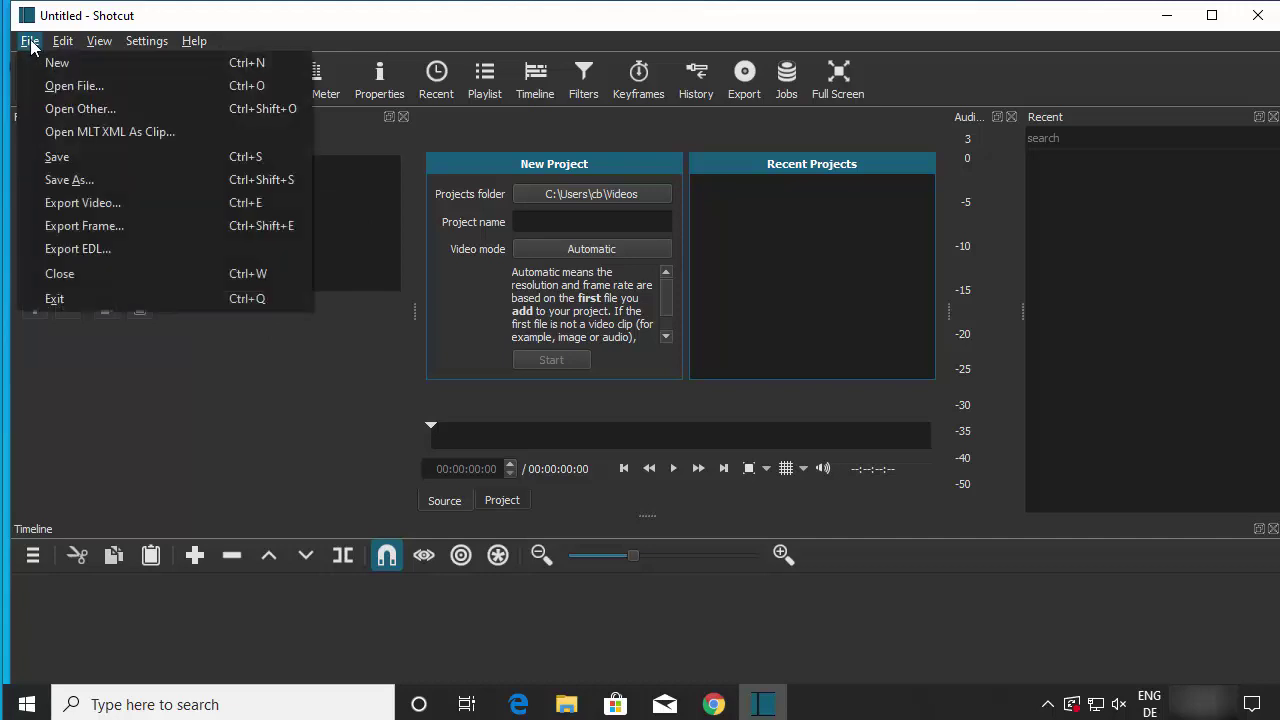
pyautogui.click(64, 87)
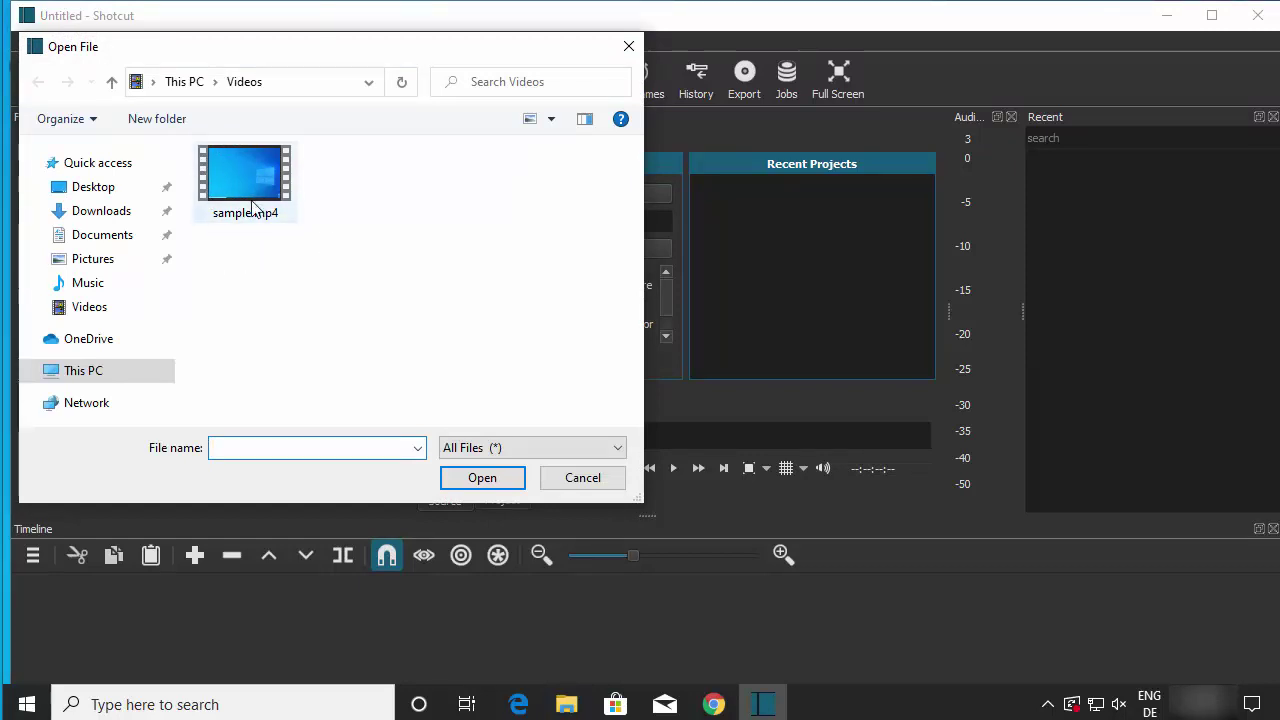
pyautogui.moveTo(345, 59); pyautogui.dragTo(473, 93)
pyautogui.click(369, 203)
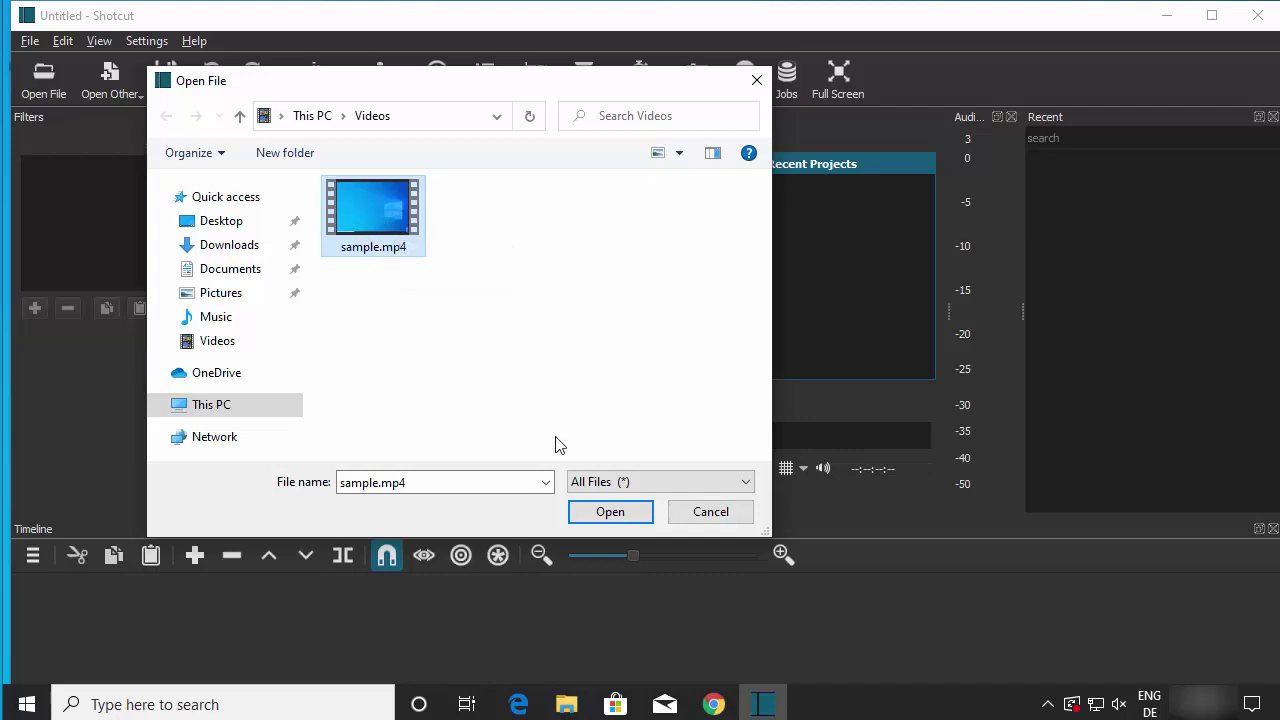
pyautogui.click(614, 512)
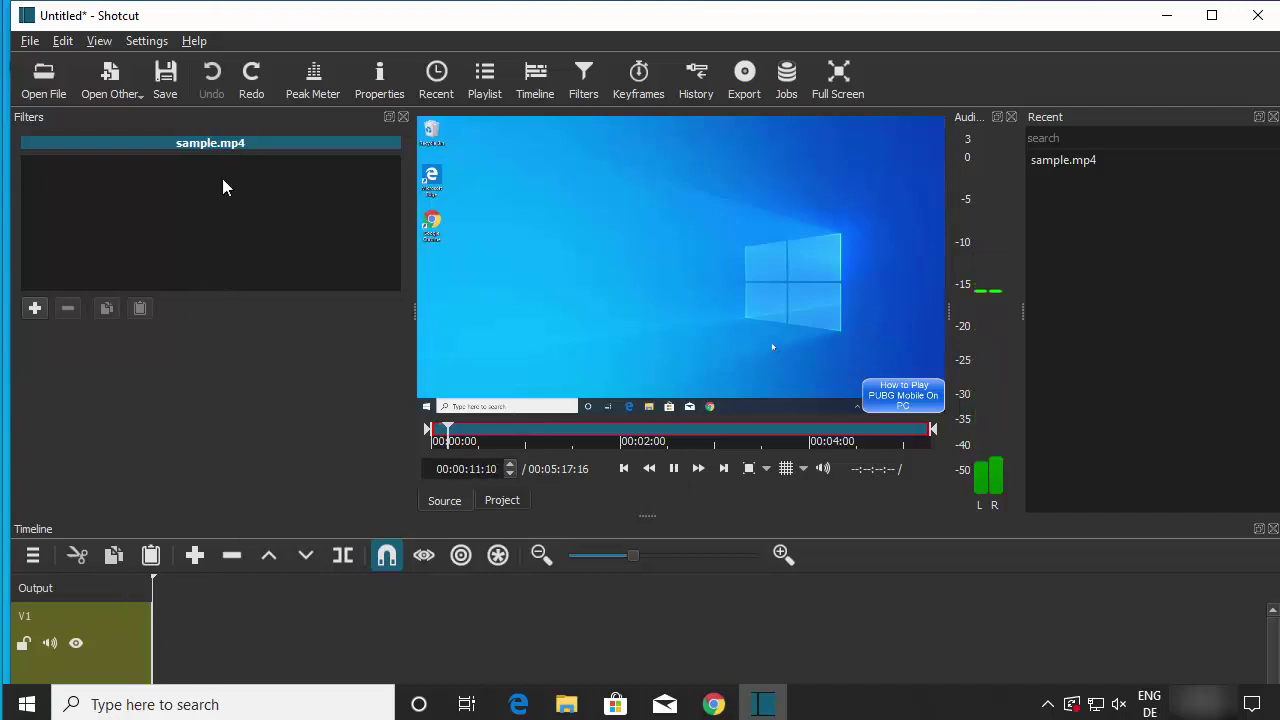
# Step: Append sample.mp4 to the timeline and return the playhead to the start
pyautogui.click(194, 558)
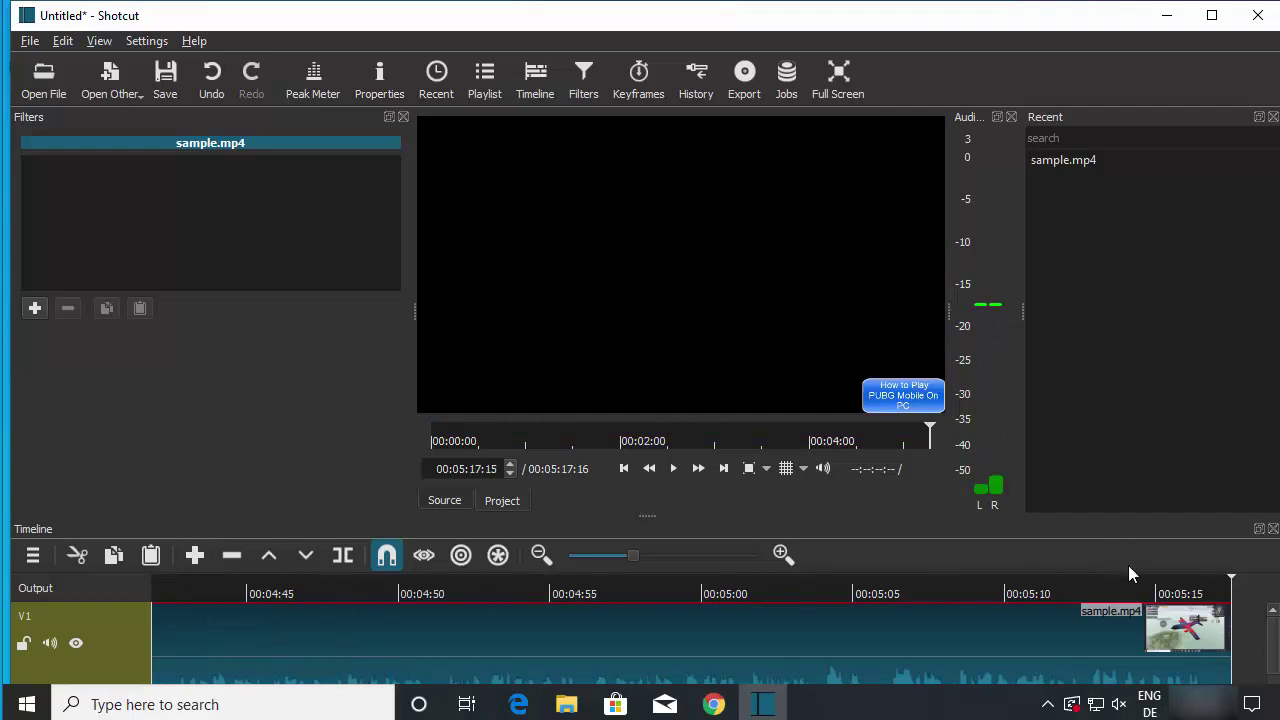
pyautogui.click(1276, 681)
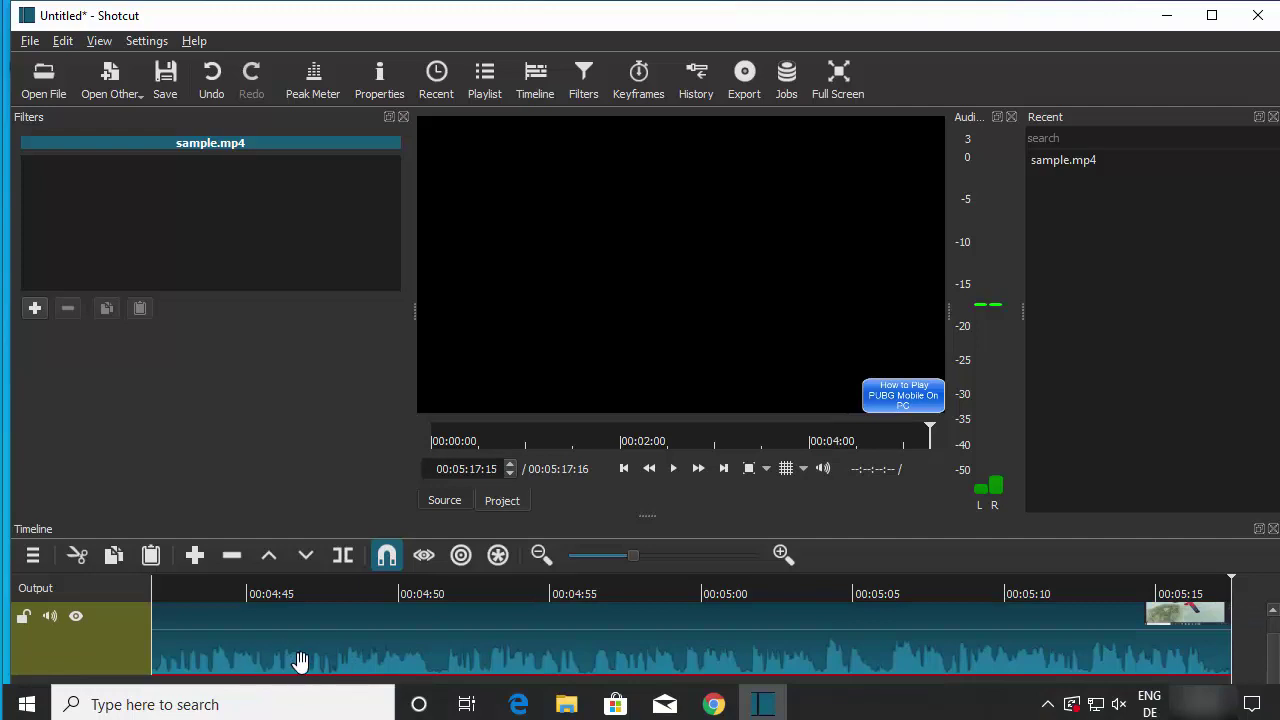
pyautogui.press('Home')
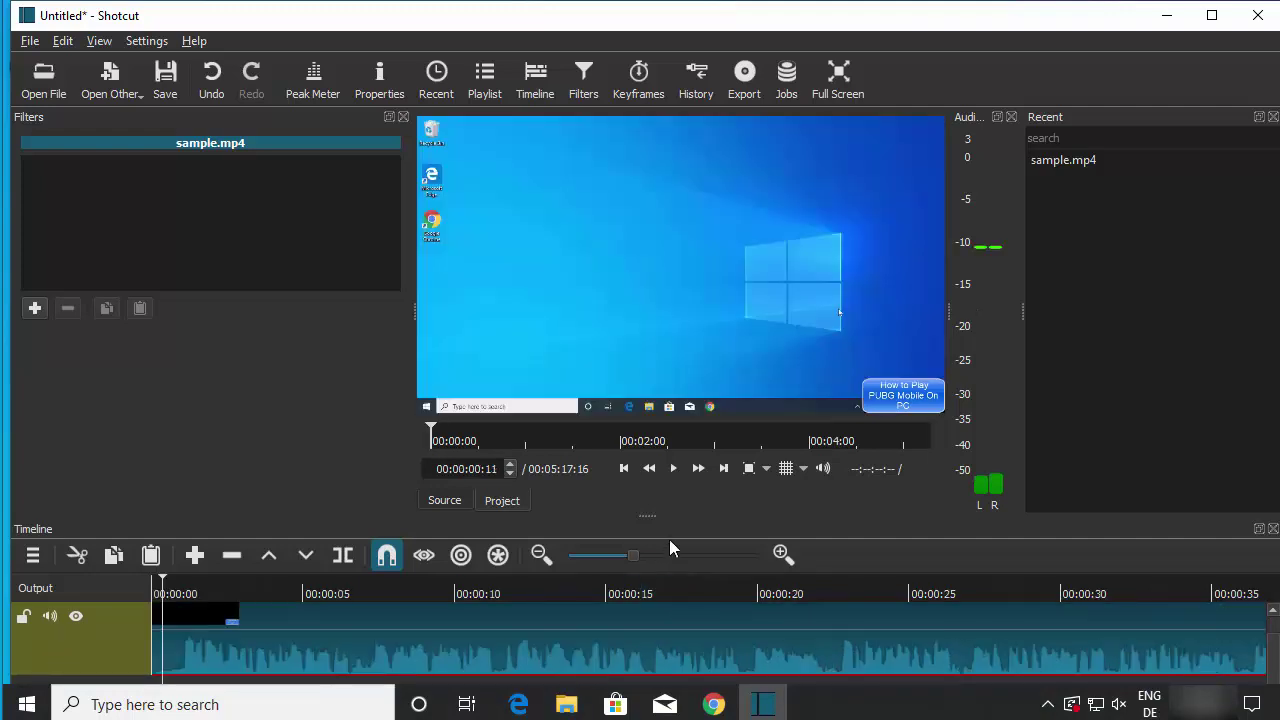
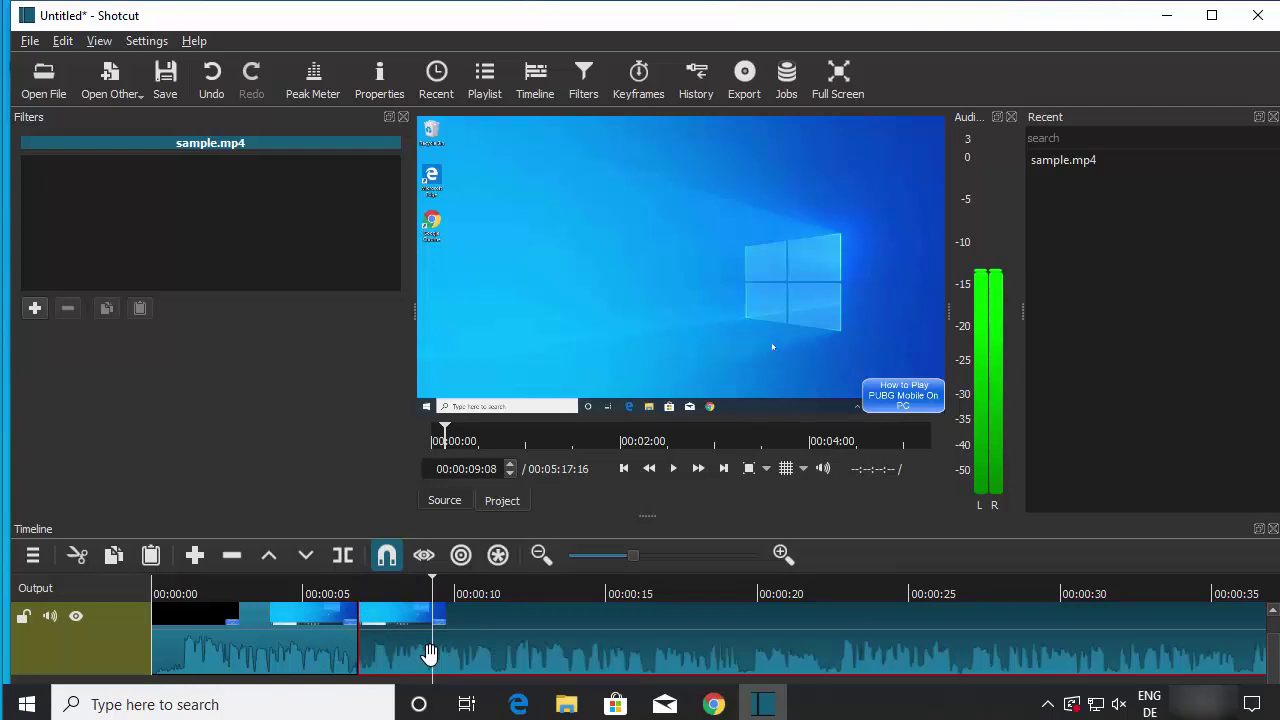
# Step: Split the second clip at 00:00:09:08 and remove the short segment between 00:00:06:25 and that point
pyautogui.rightClick(436, 654)
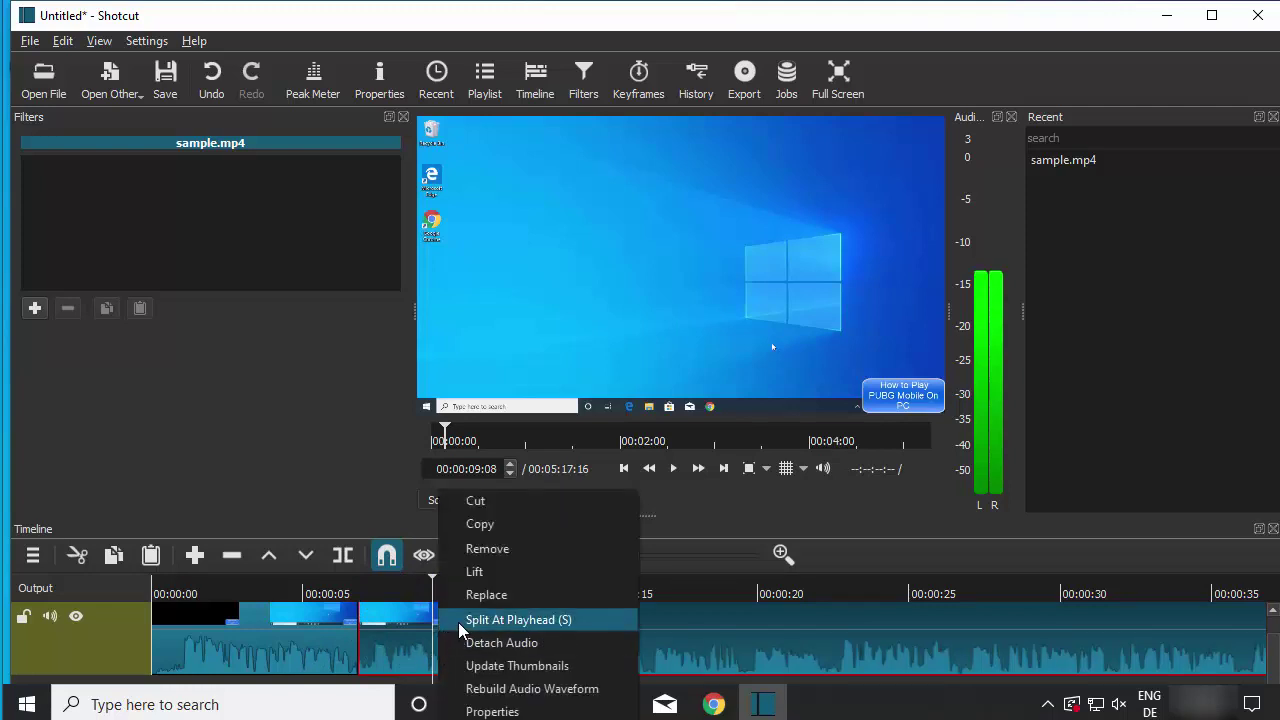
pyautogui.click(458, 620)
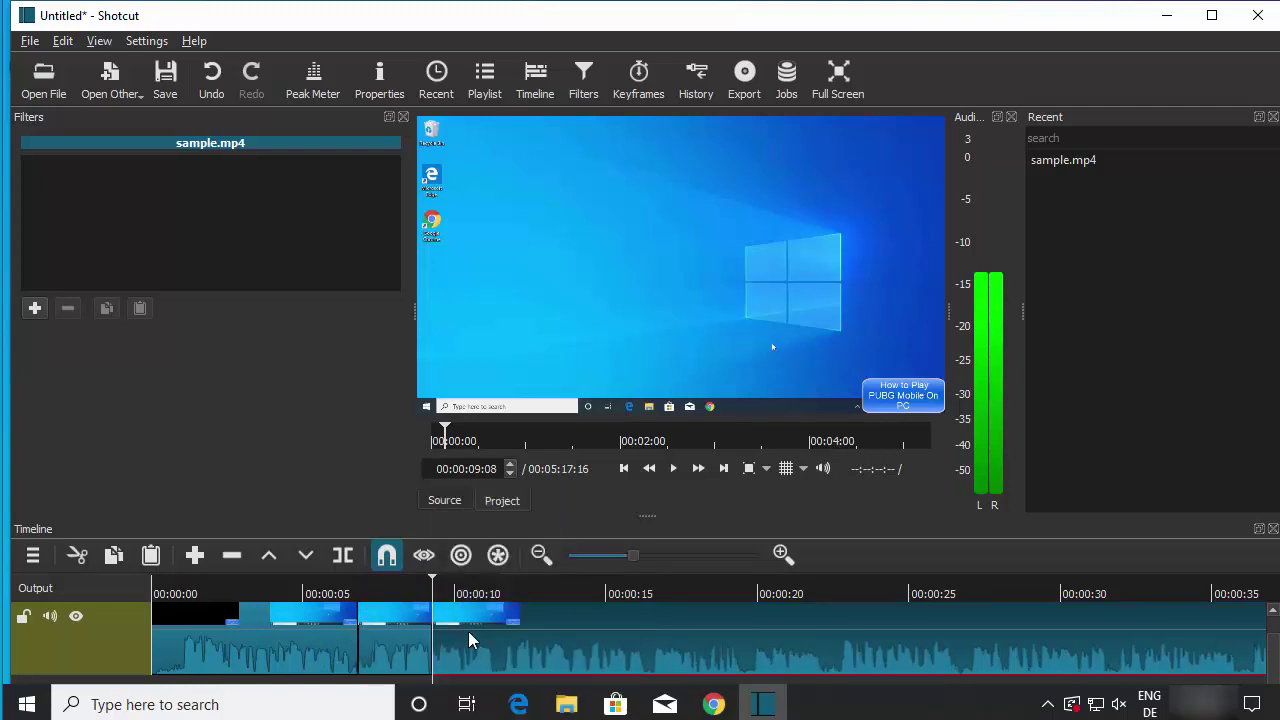
pyautogui.click(388, 638)
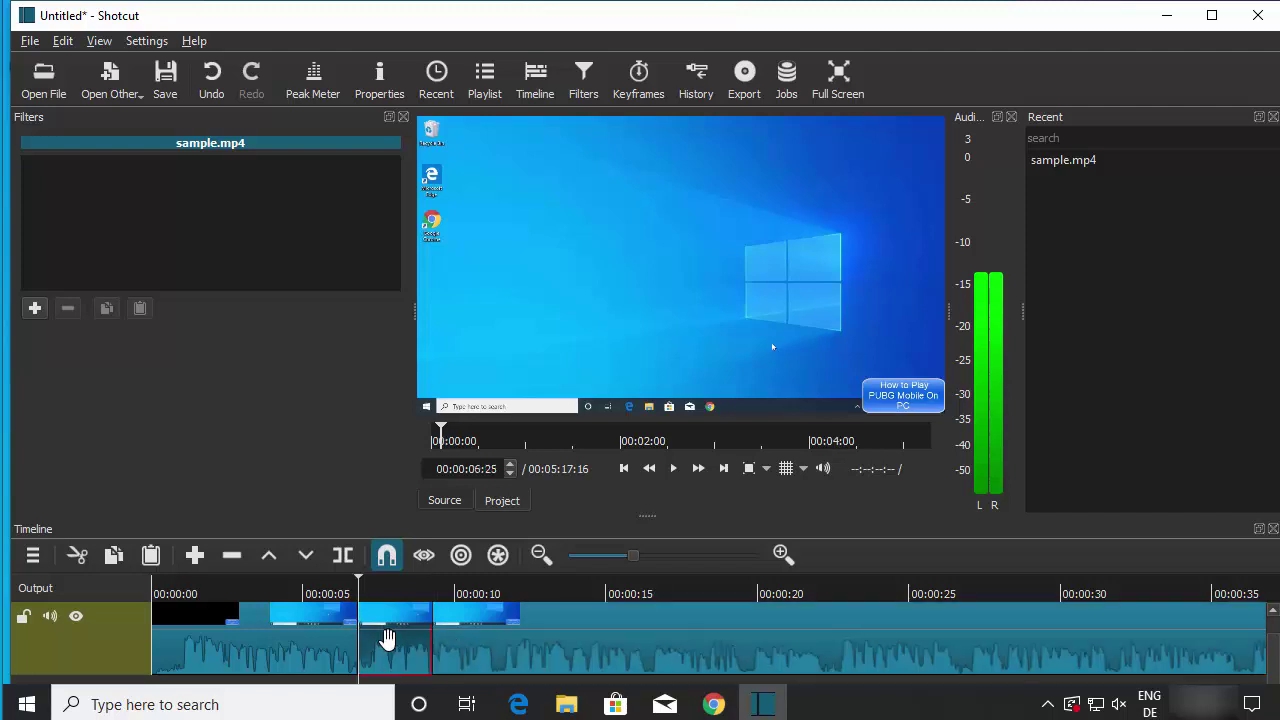
pyautogui.rightClick(389, 641)
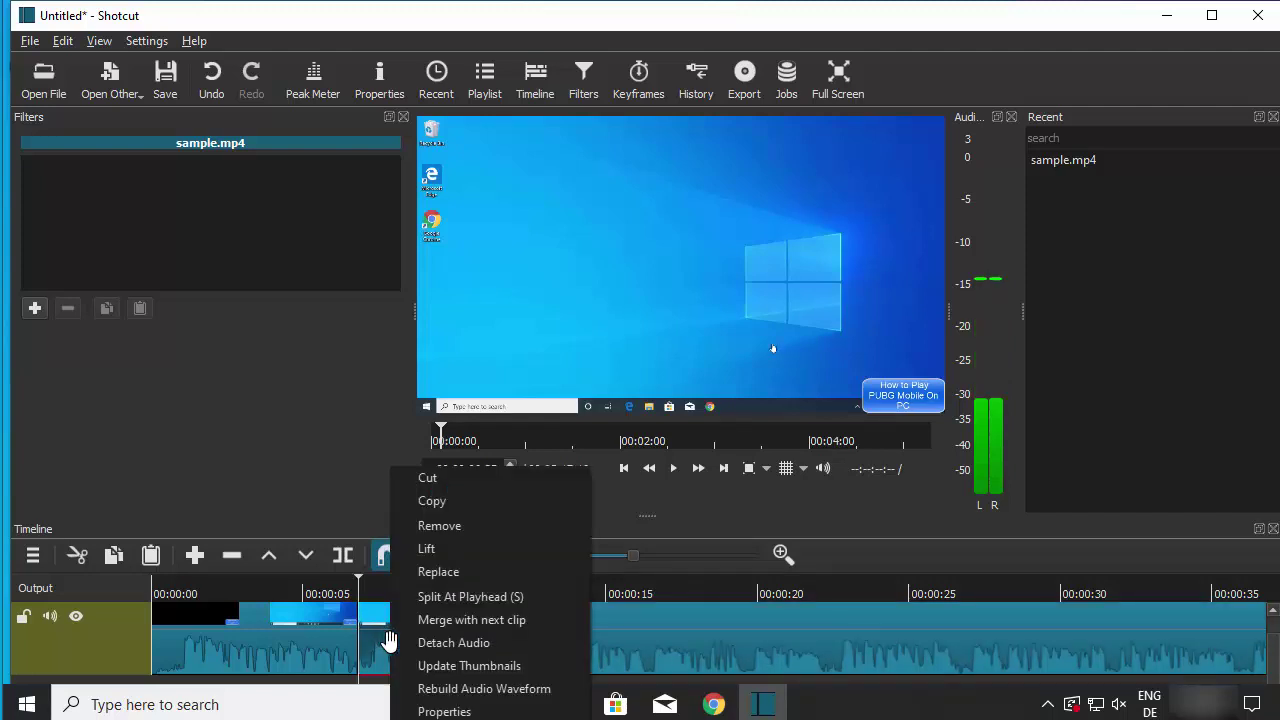
pyautogui.click(438, 526)
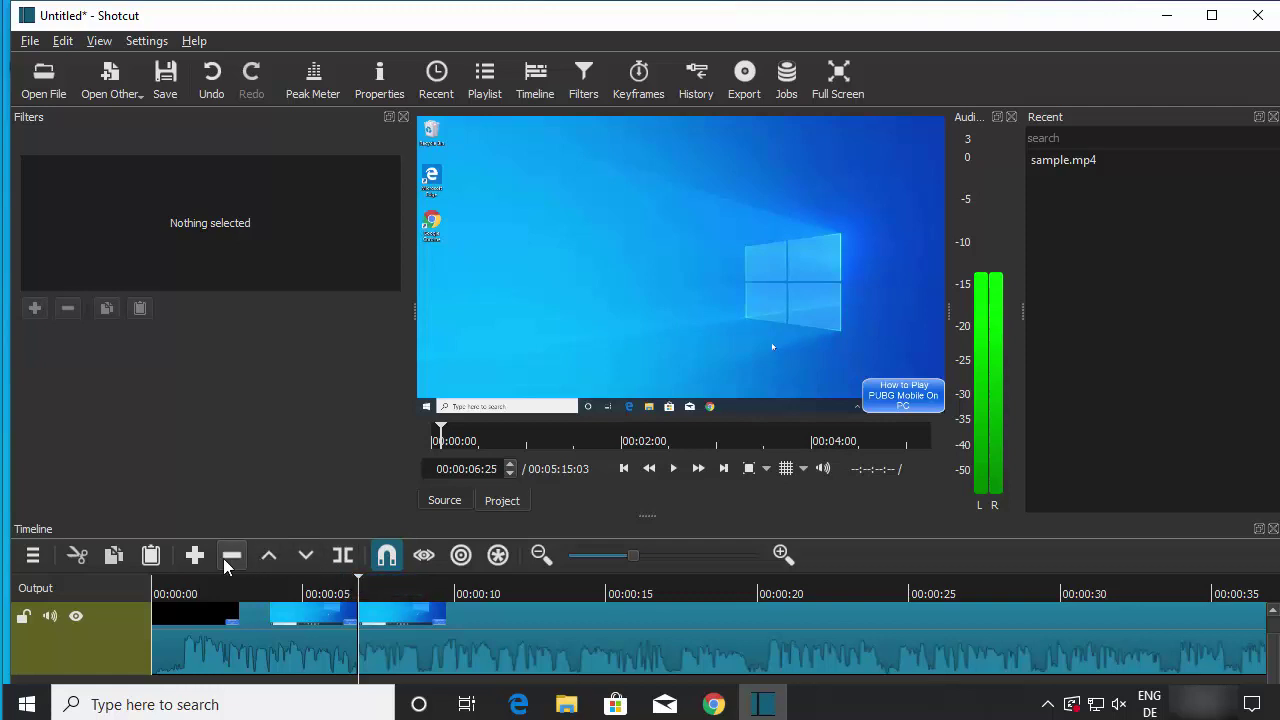
# Step: Move the playhead to 00:00:10:21 and split the second clip there
pyautogui.moveTo(400, 590); pyautogui.dragTo(476, 596)
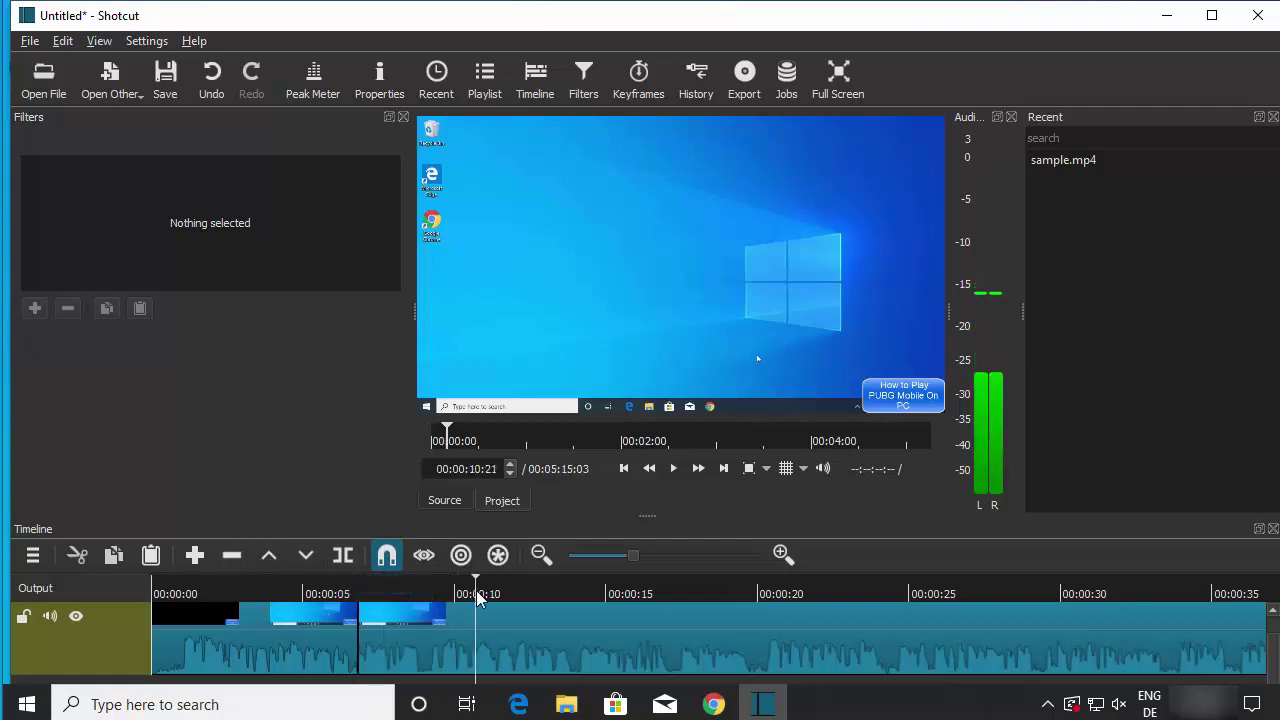
pyautogui.rightClick(508, 632)
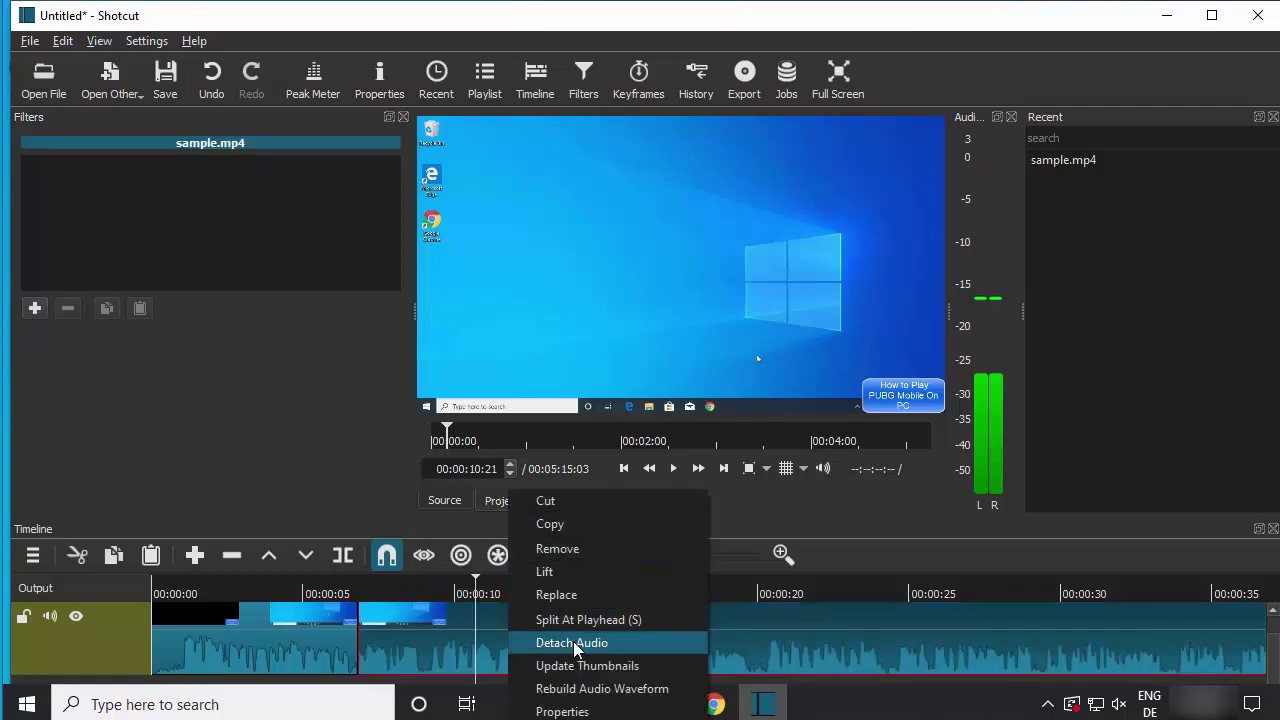
pyautogui.click(351, 521)
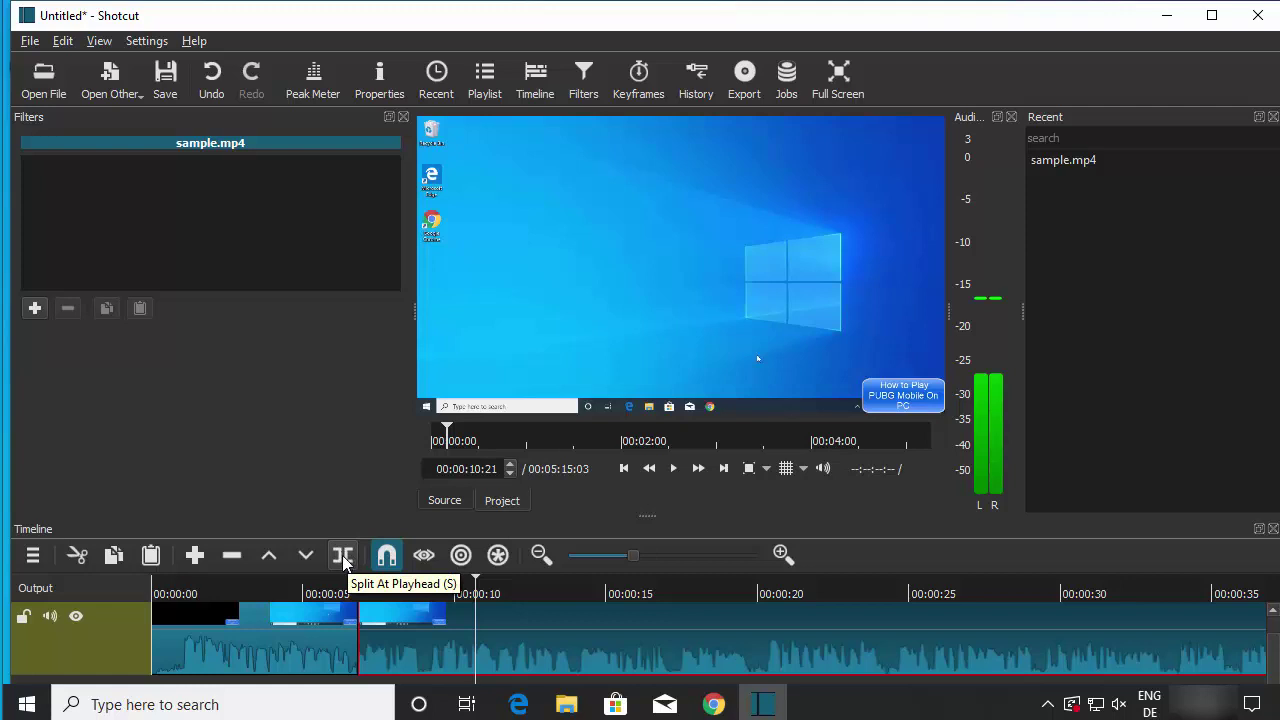
pyautogui.click(343, 556)
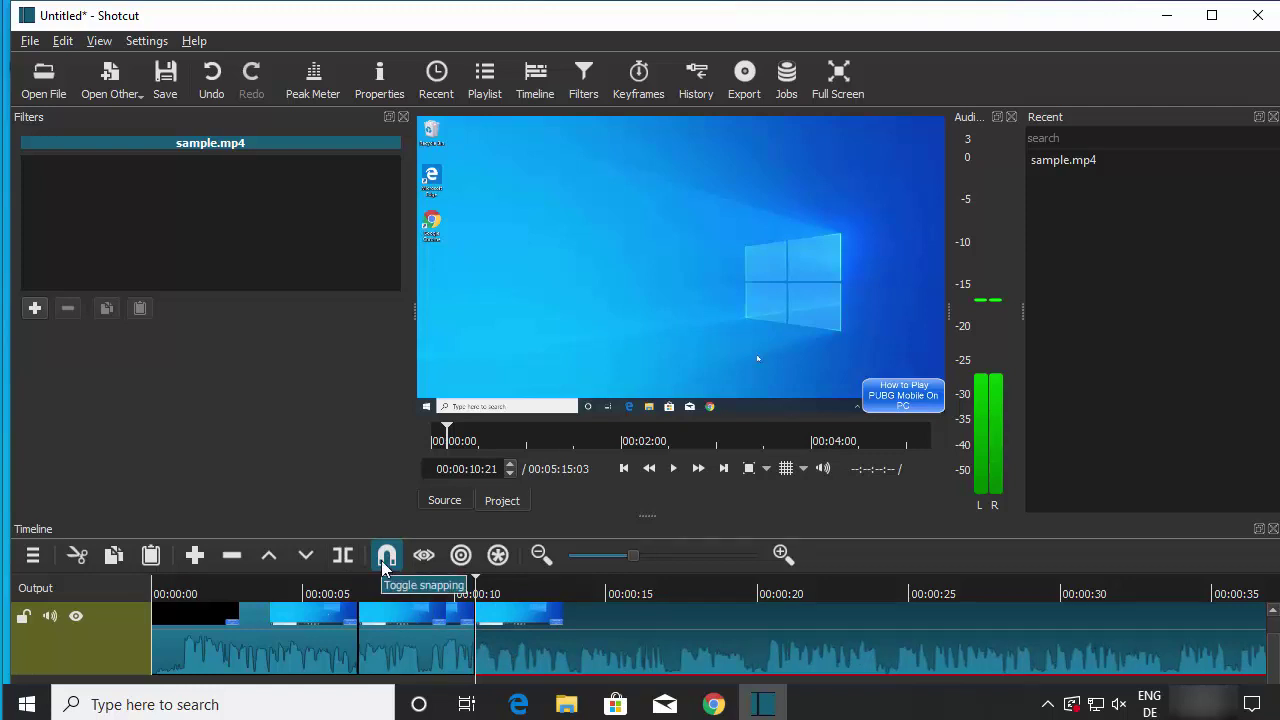
pyautogui.click(461, 556)
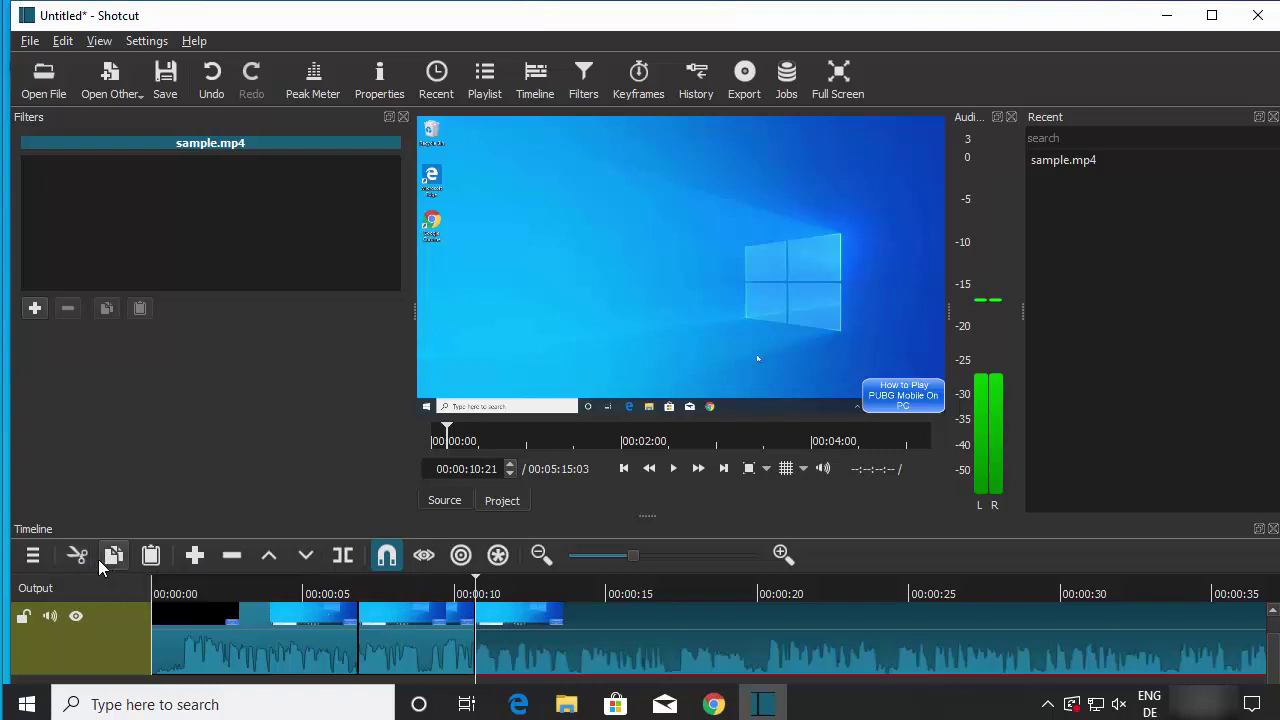
pyautogui.click(424, 632)
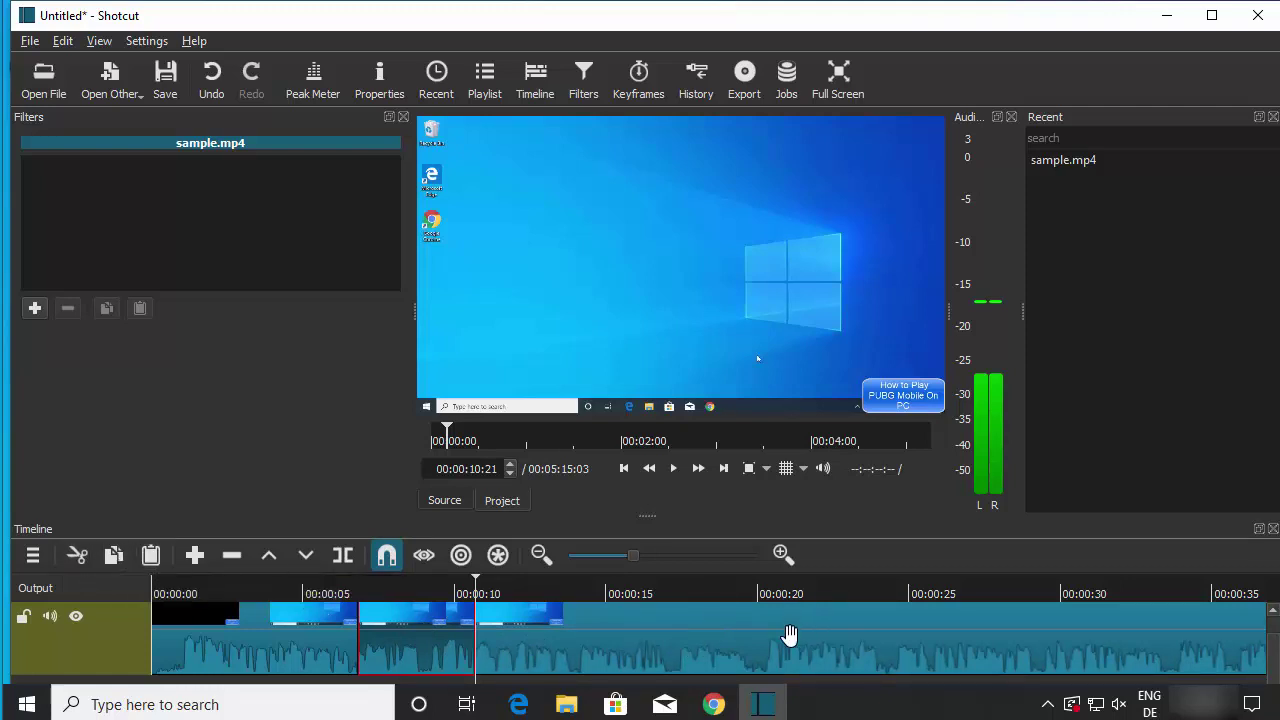
pyautogui.scroll(1, 766, 626)
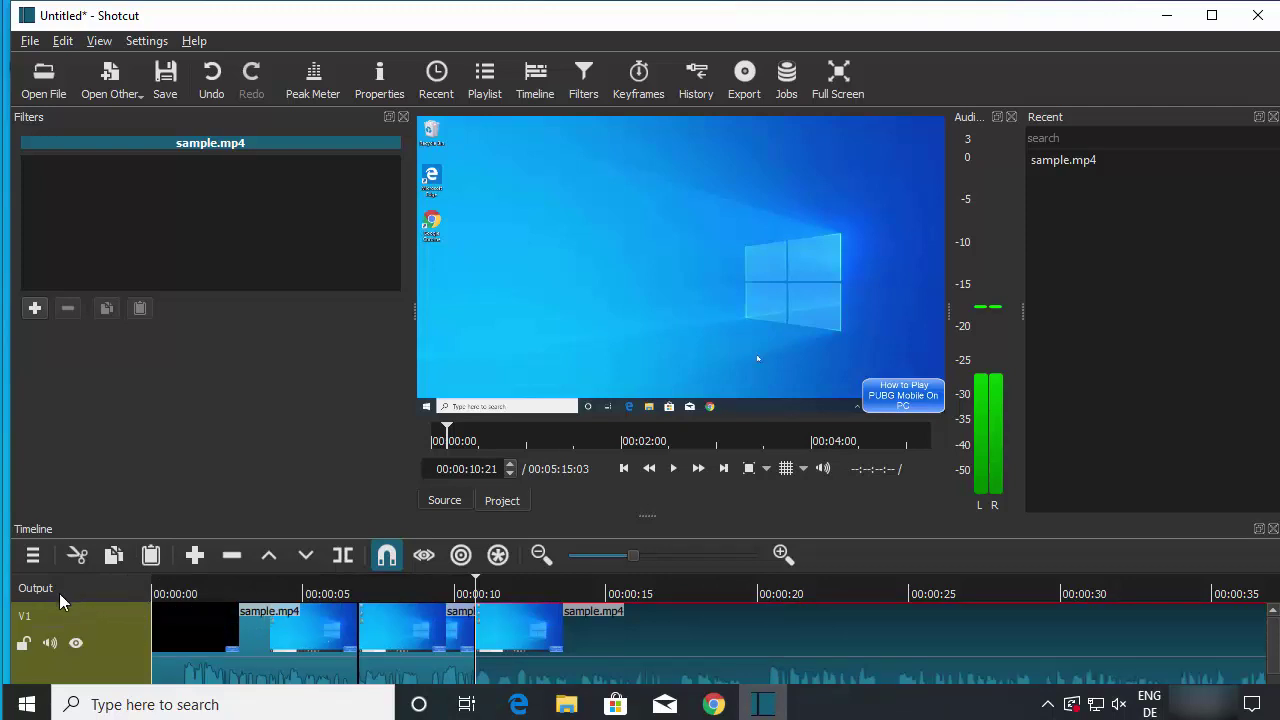
# Step: Add an audio track to the timeline and place the playhead at 00:00:01:11
pyautogui.rightClick(91, 590)
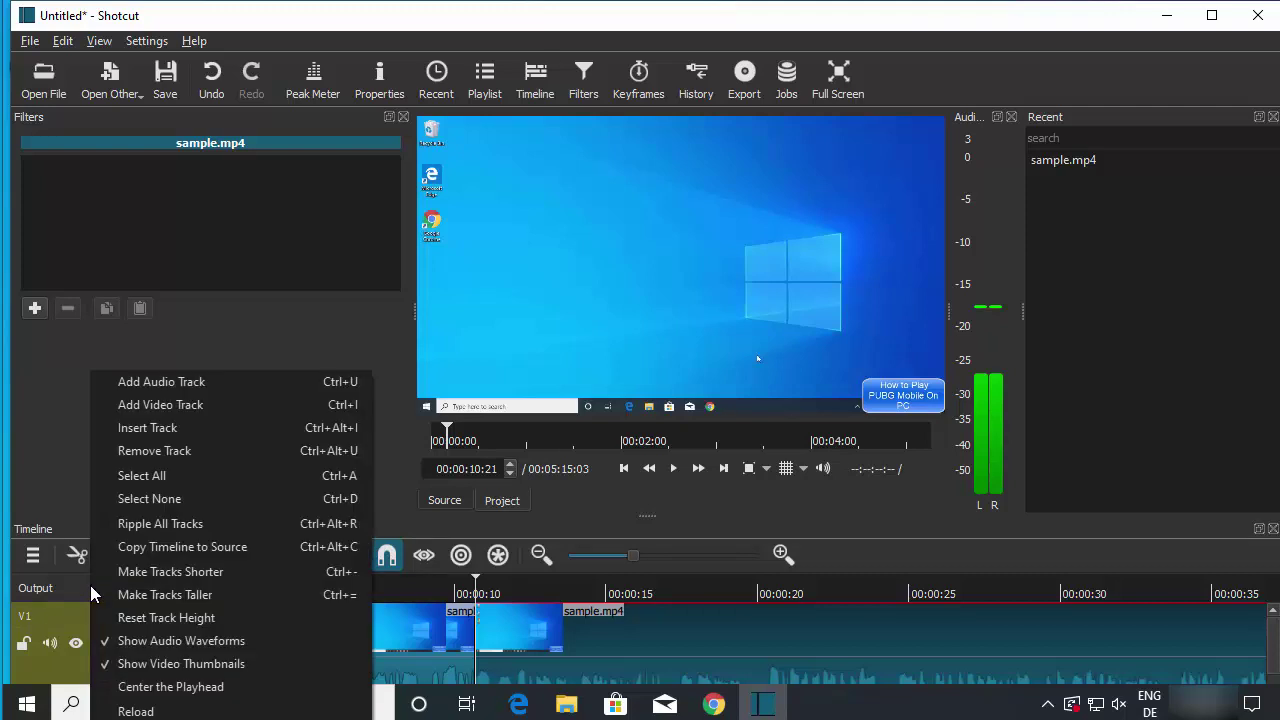
pyautogui.click(166, 381)
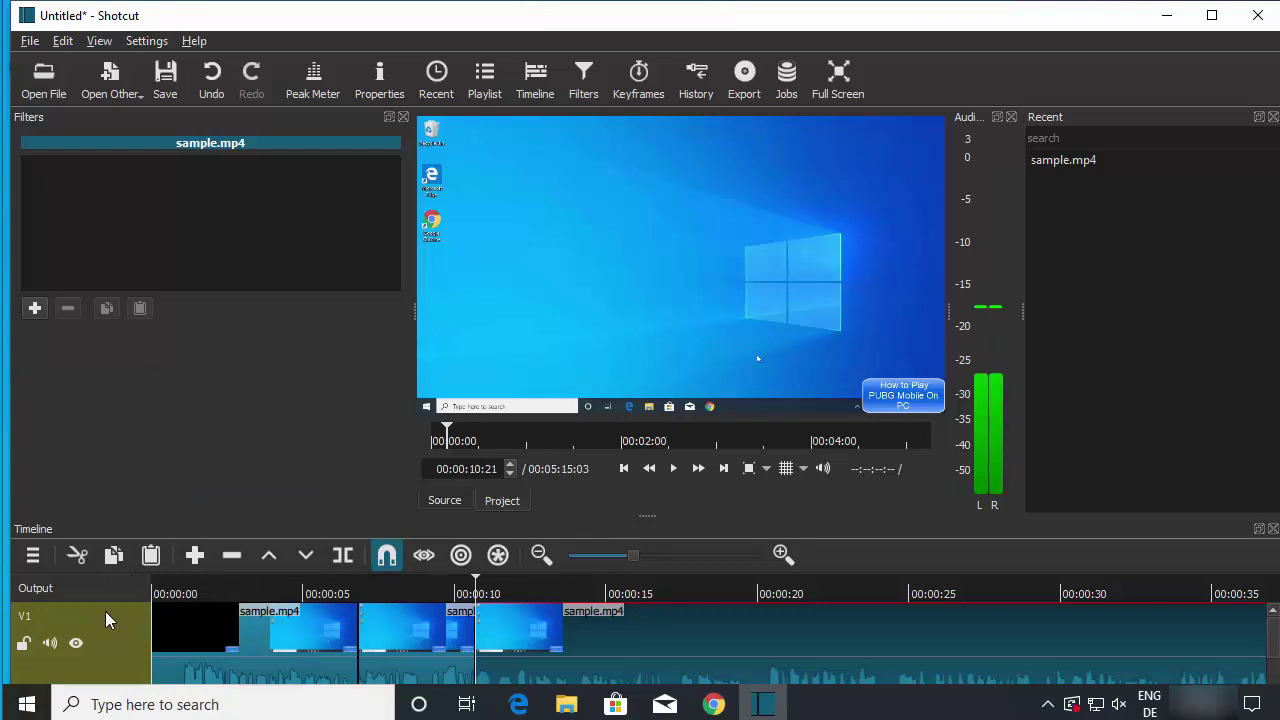
pyautogui.hscroll(3, 326, 632)
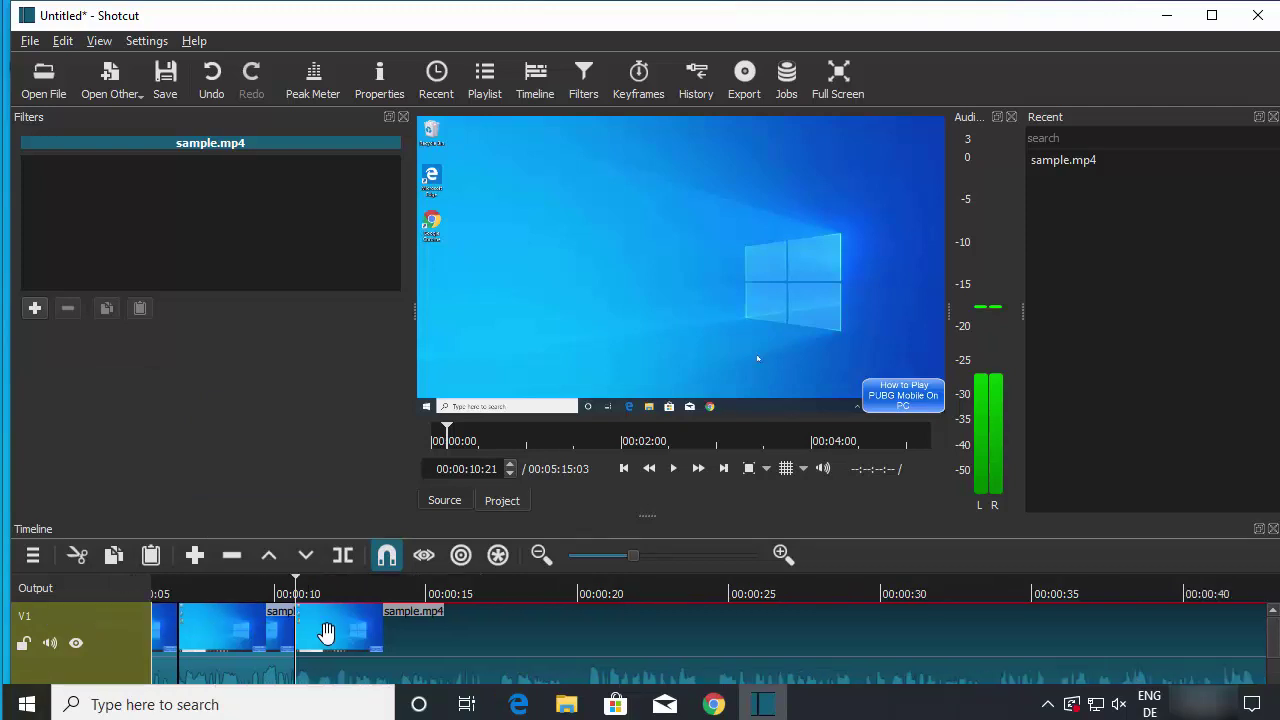
pyautogui.hscroll(-3, 326, 632)
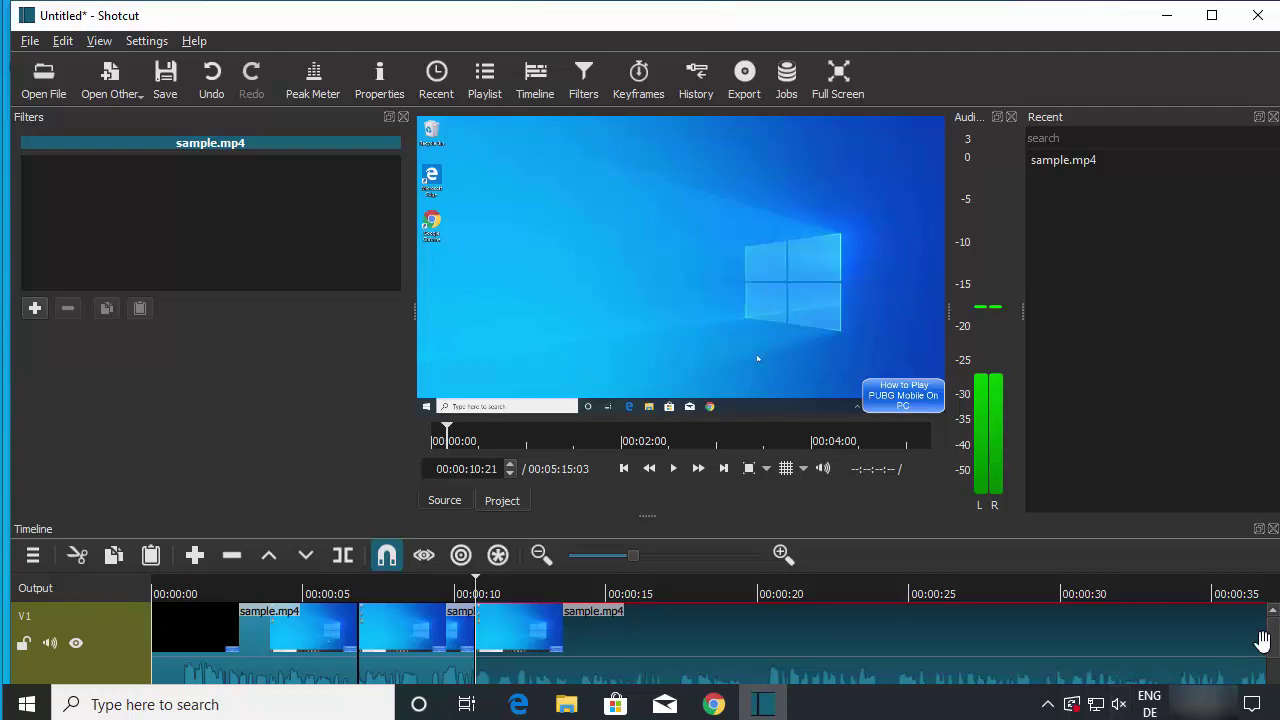
pyautogui.moveTo(1275, 632); pyautogui.dragTo(1275, 676)
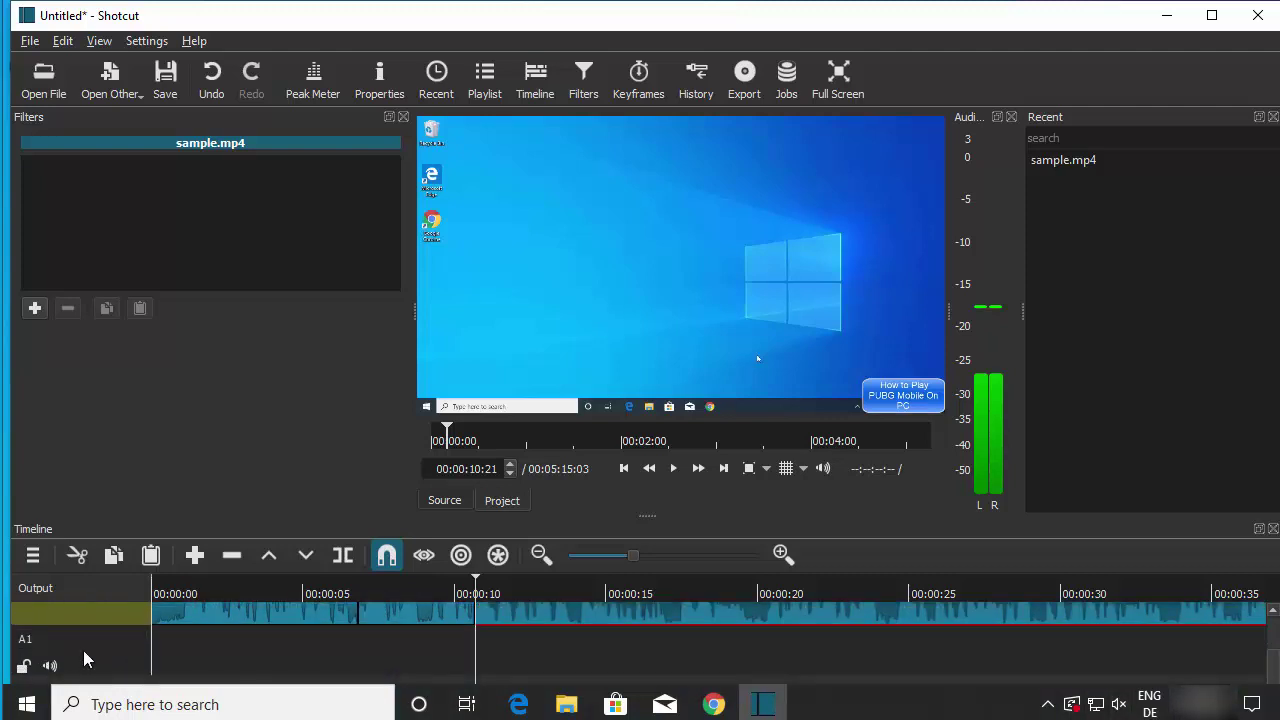
pyautogui.click(229, 663)
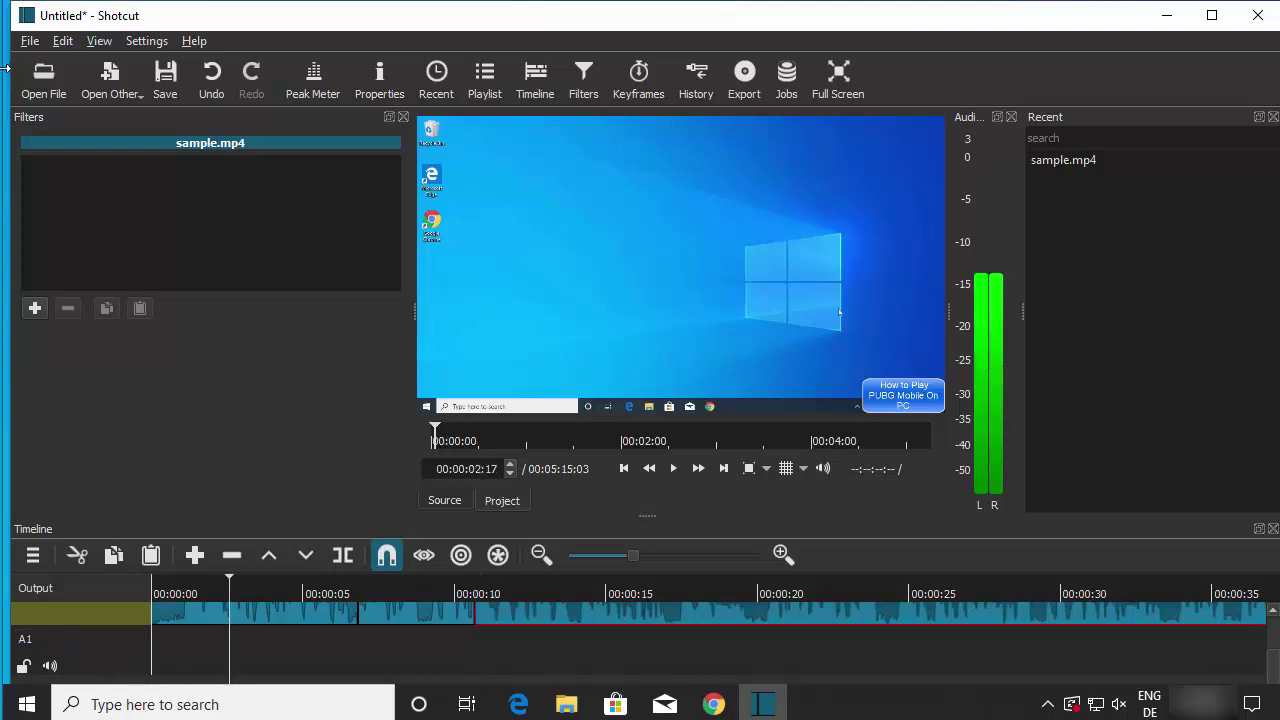
pyautogui.click(192, 659)
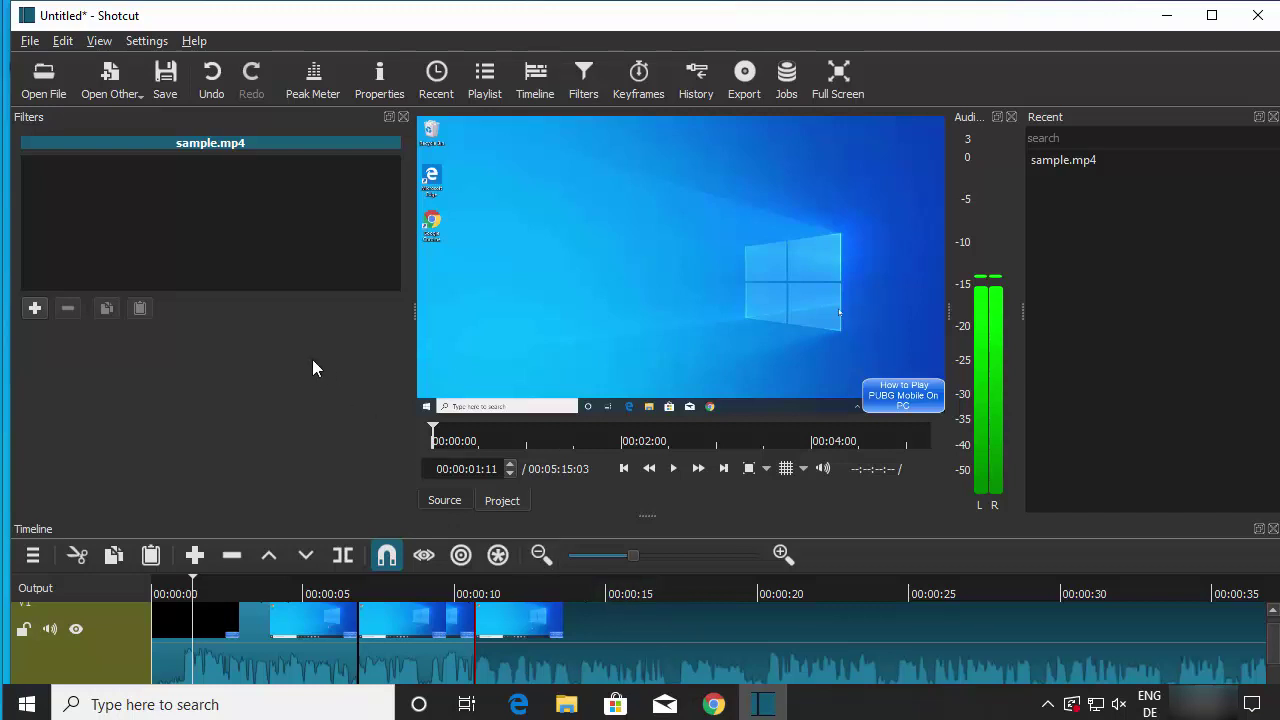
# Step: Save the project as Hello in the Videos folder, using the MLT XML format
pyautogui.click(28, 43)
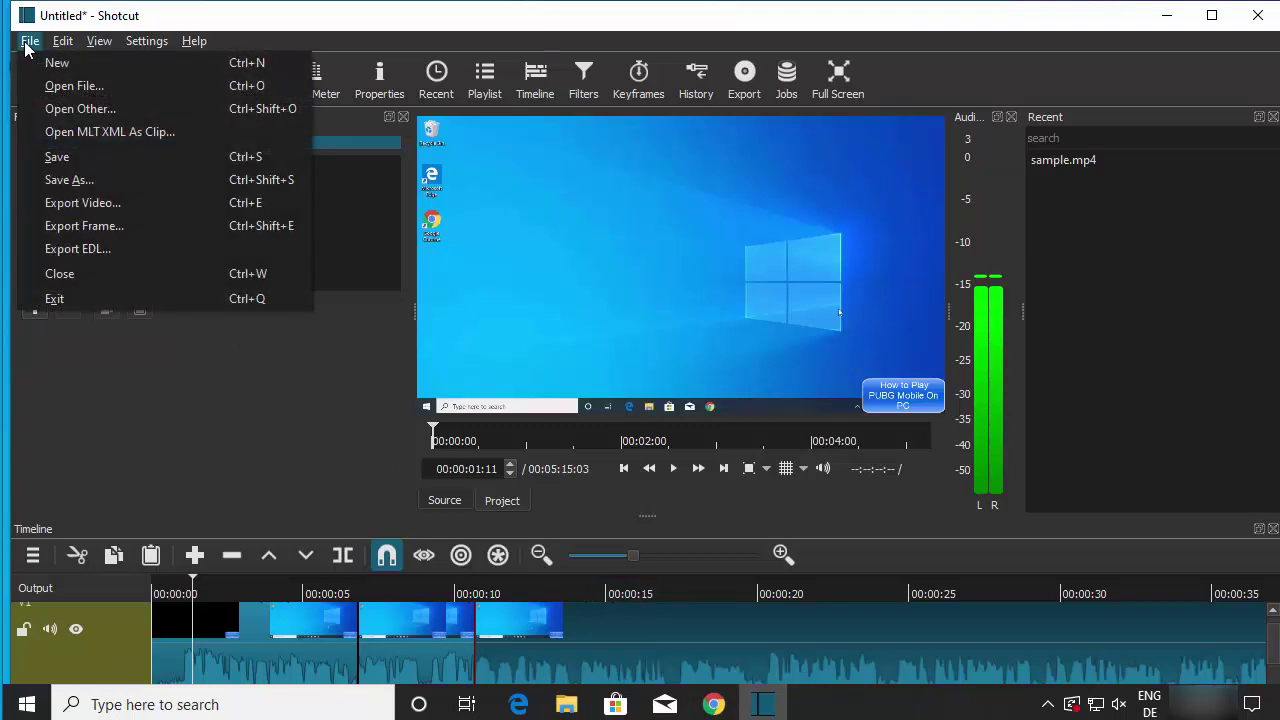
pyautogui.click(58, 158)
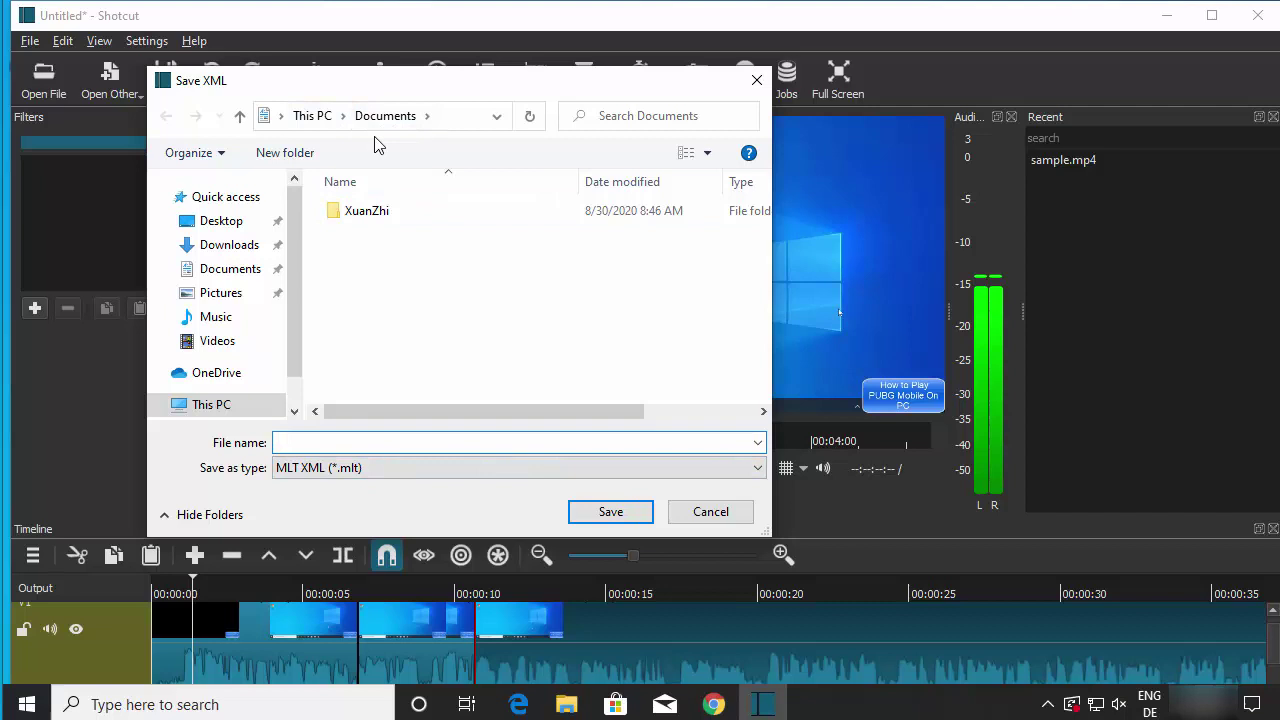
pyautogui.click(248, 344)
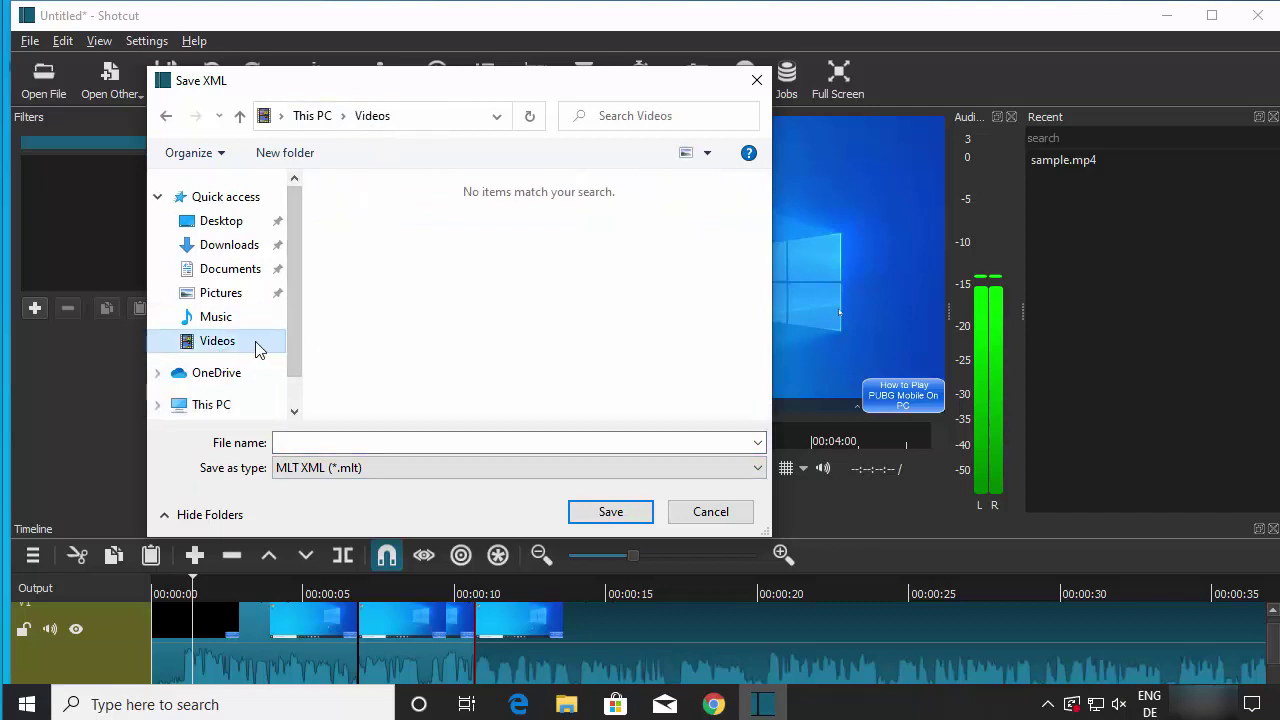
pyautogui.click(334, 440)
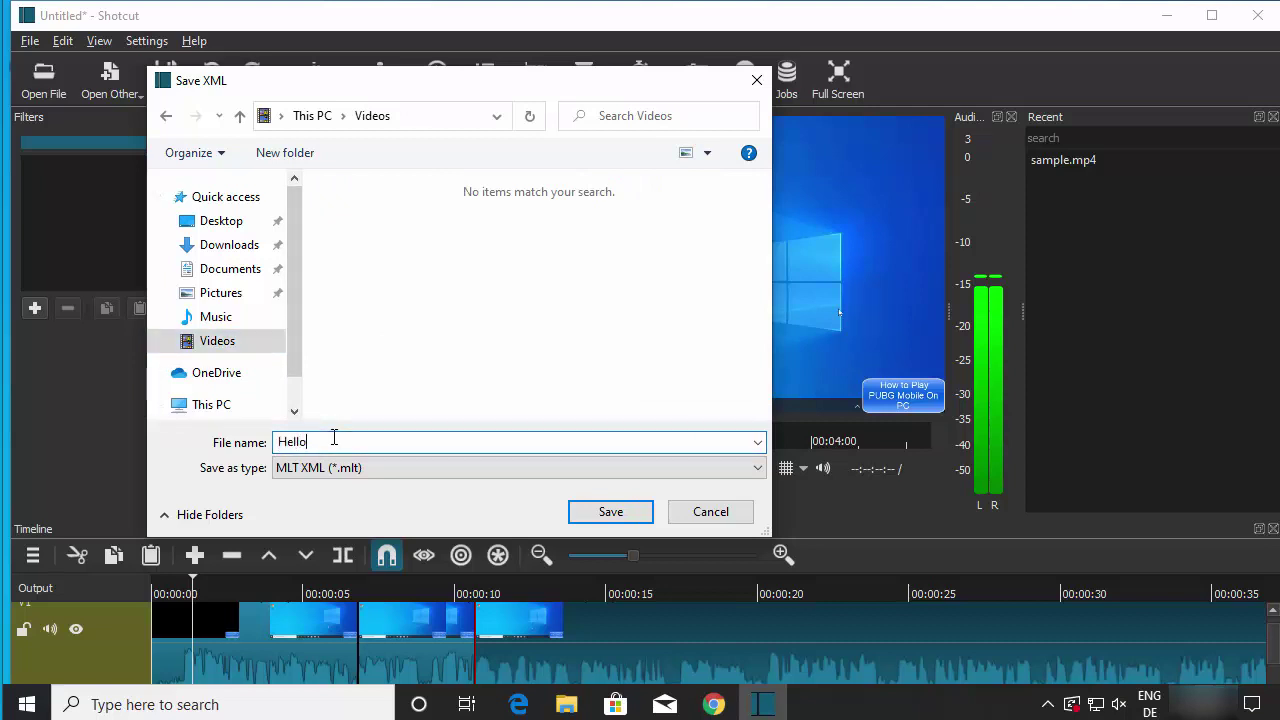
pyautogui.click(623, 513)
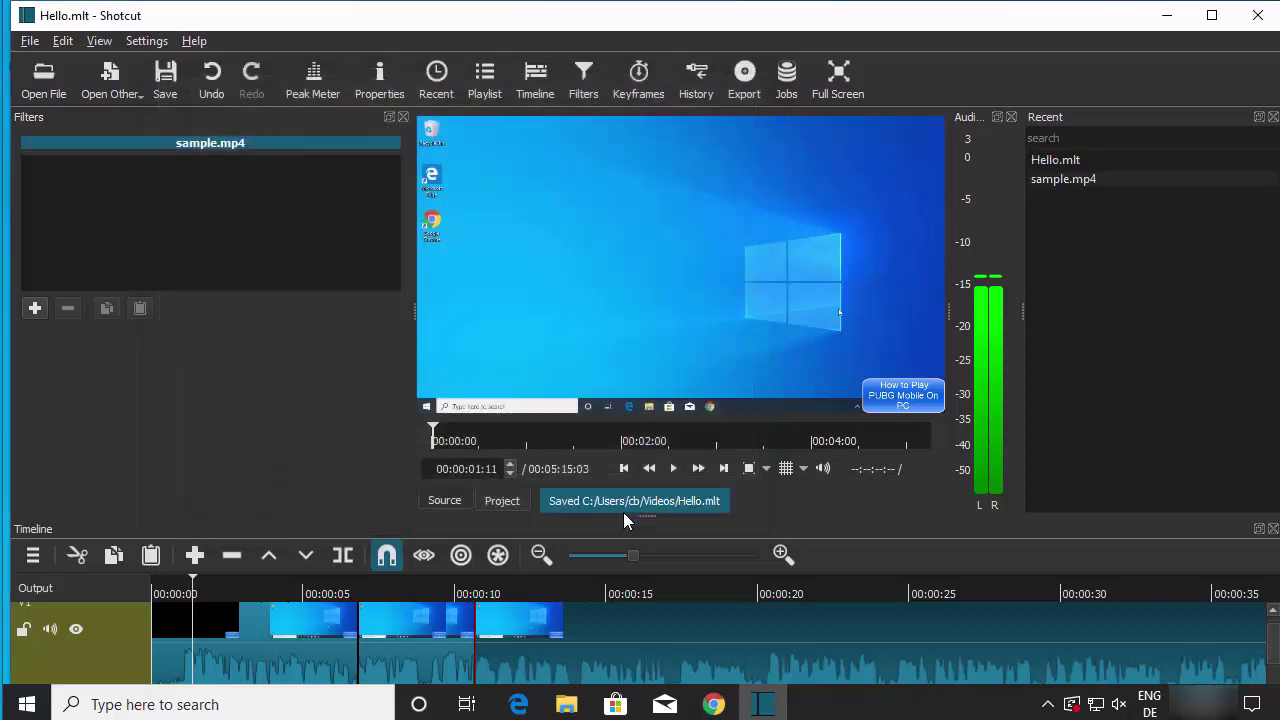
# Step: Select Hello.mlt among the recent files and check the Videos folder in File Explorer for the saved project
pyautogui.click(1067, 163)
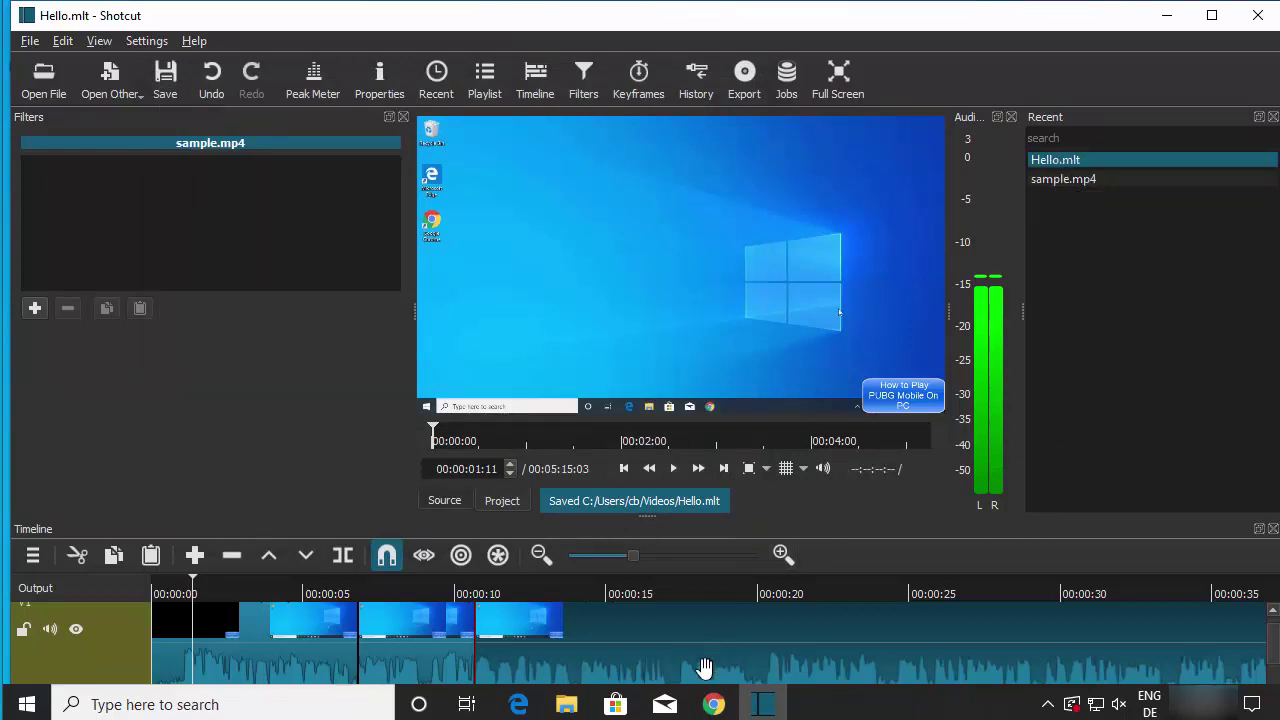
pyautogui.click(566, 704)
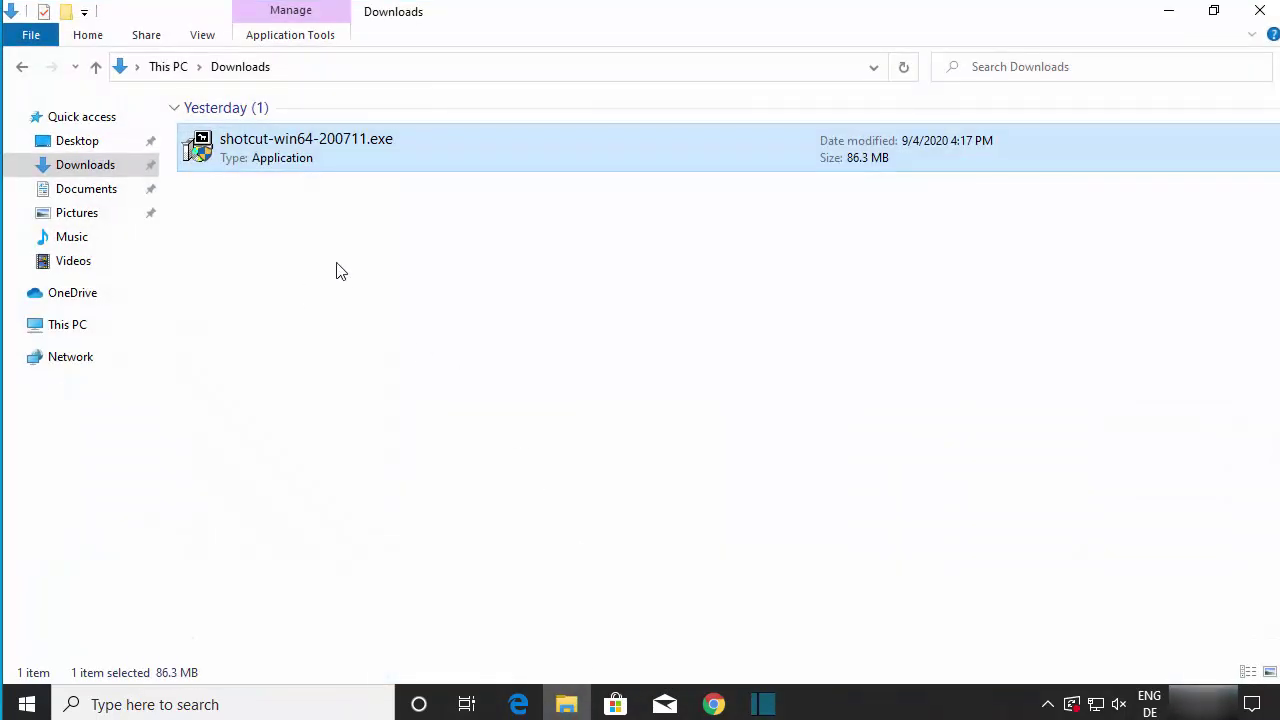
pyautogui.click(96, 263)
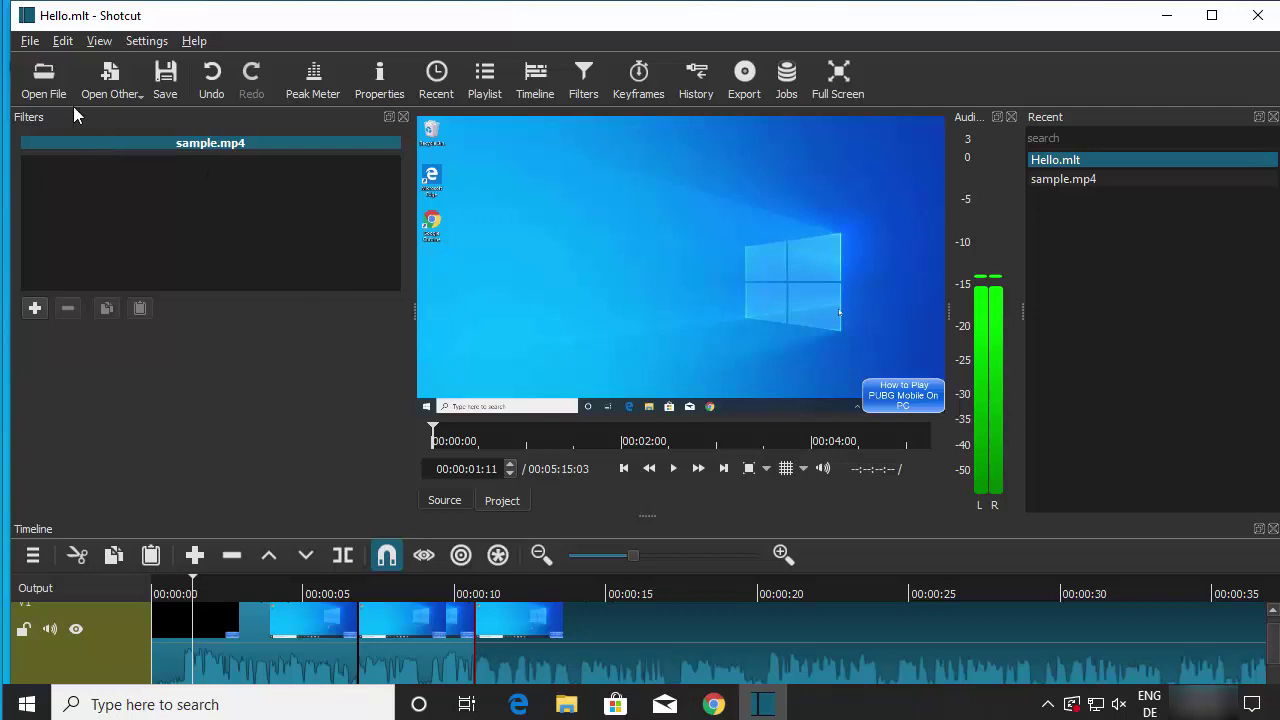
# Step: Start a video export with the H.264 High Profile preset, widen the export settings area and show the advanced options
pyautogui.click(29, 43)
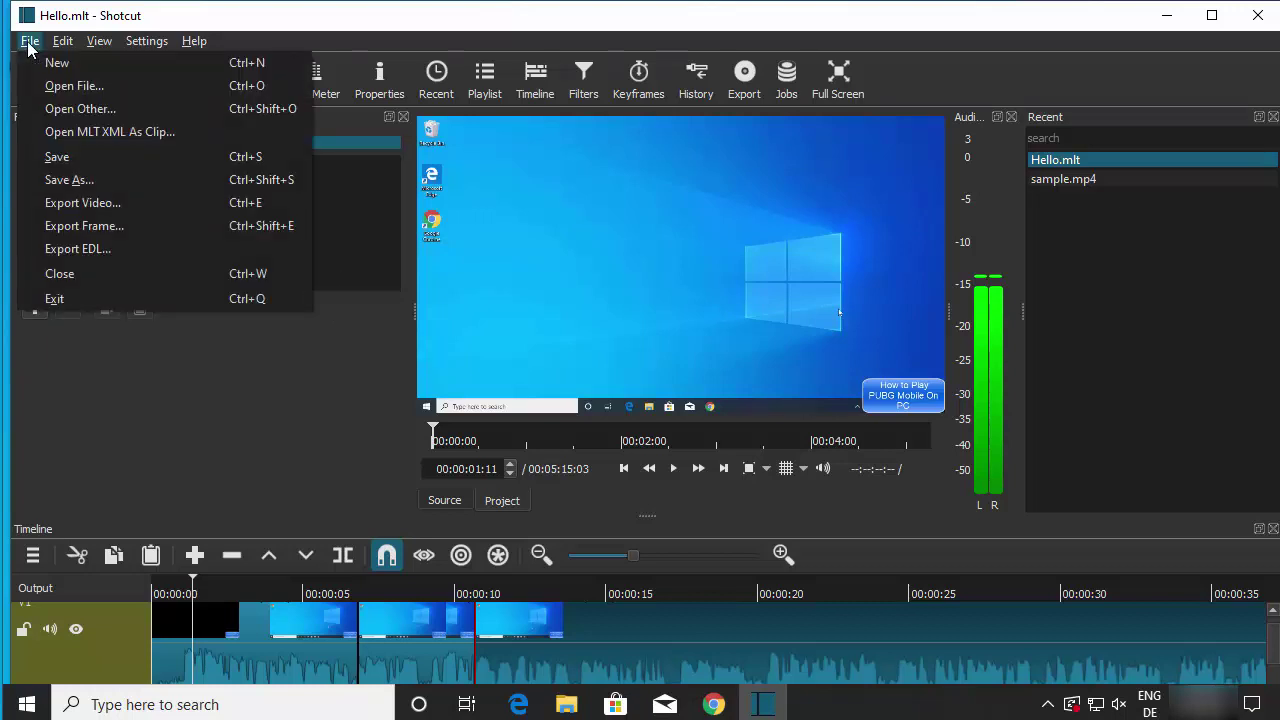
pyautogui.click(80, 202)
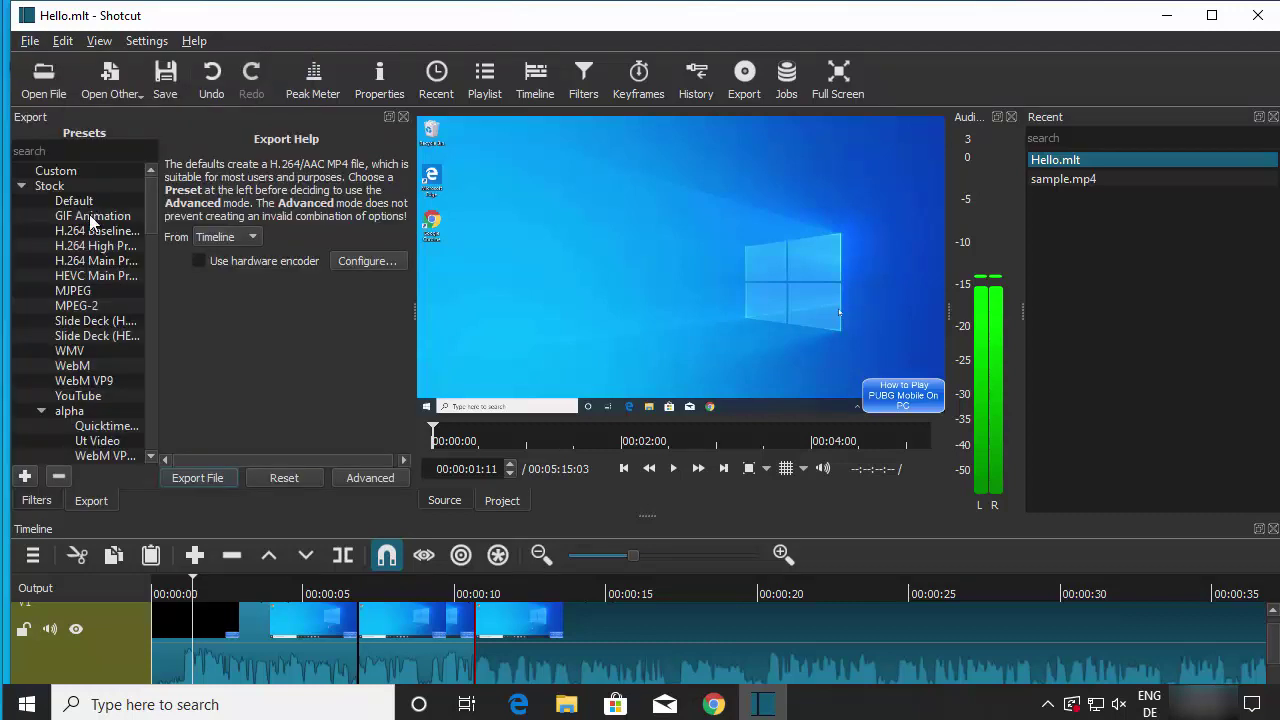
pyautogui.click(120, 291)
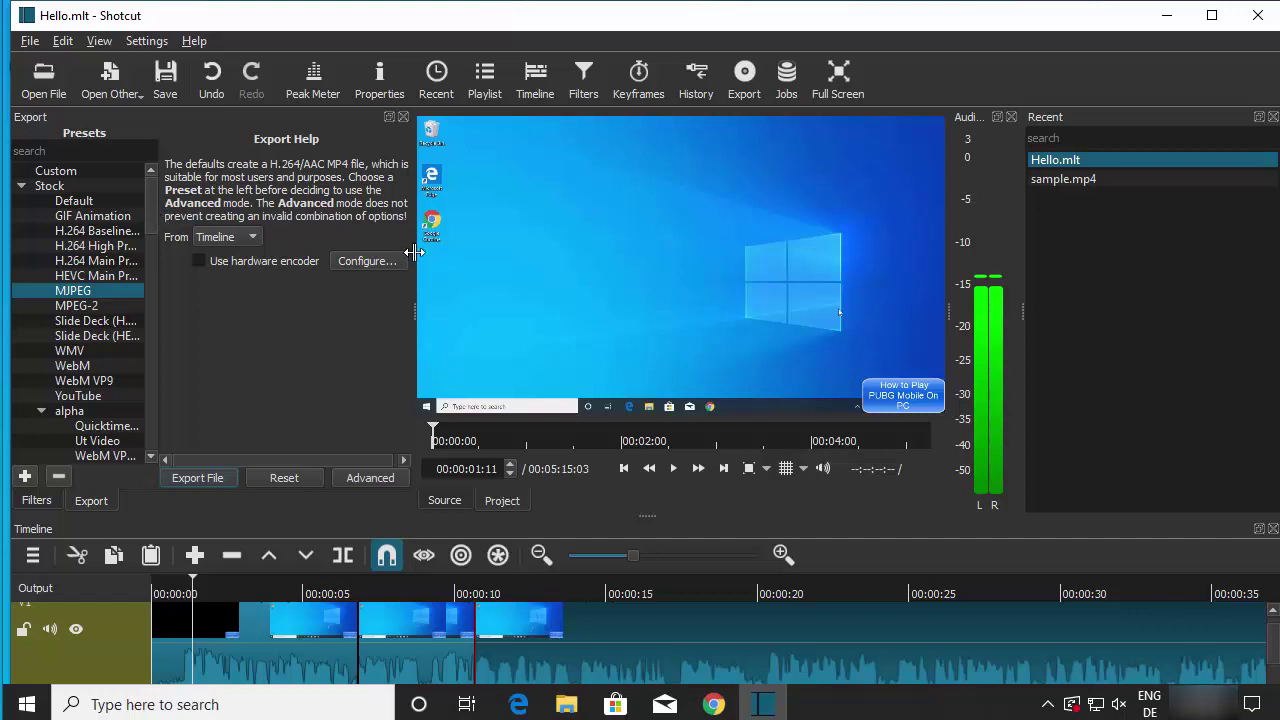
pyautogui.moveTo(413, 253); pyautogui.dragTo(522, 258)
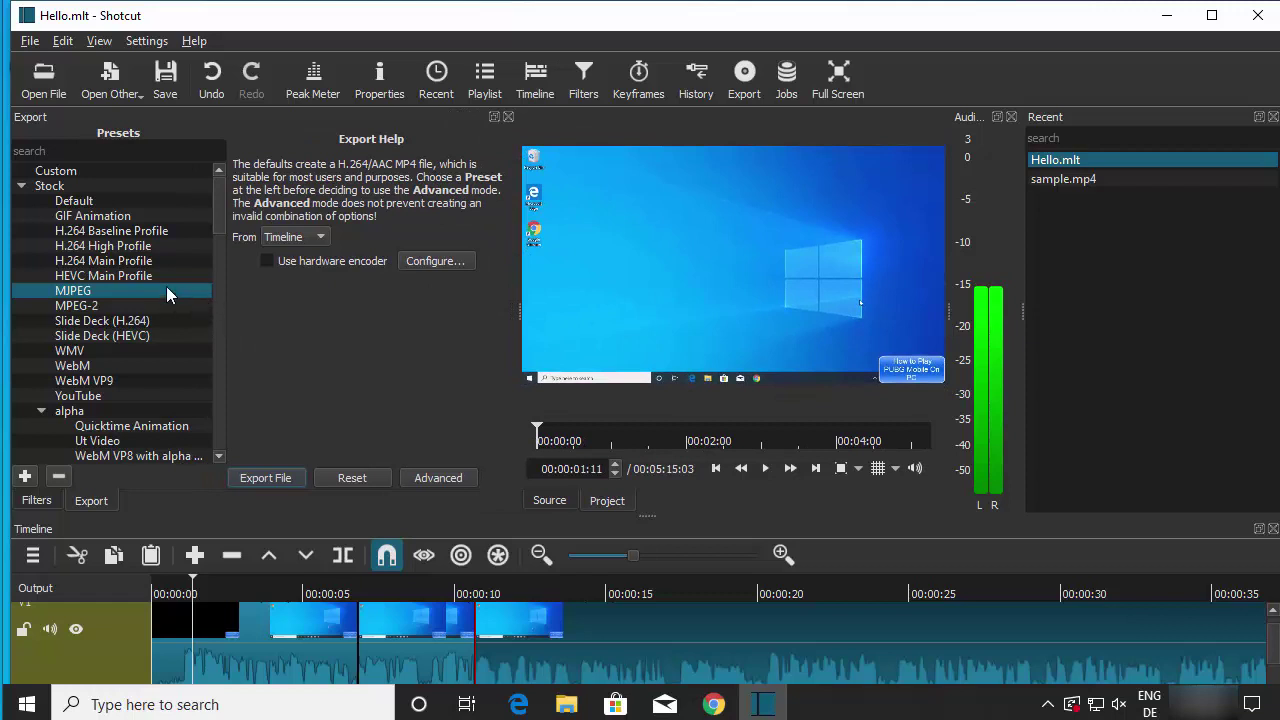
pyautogui.click(74, 250)
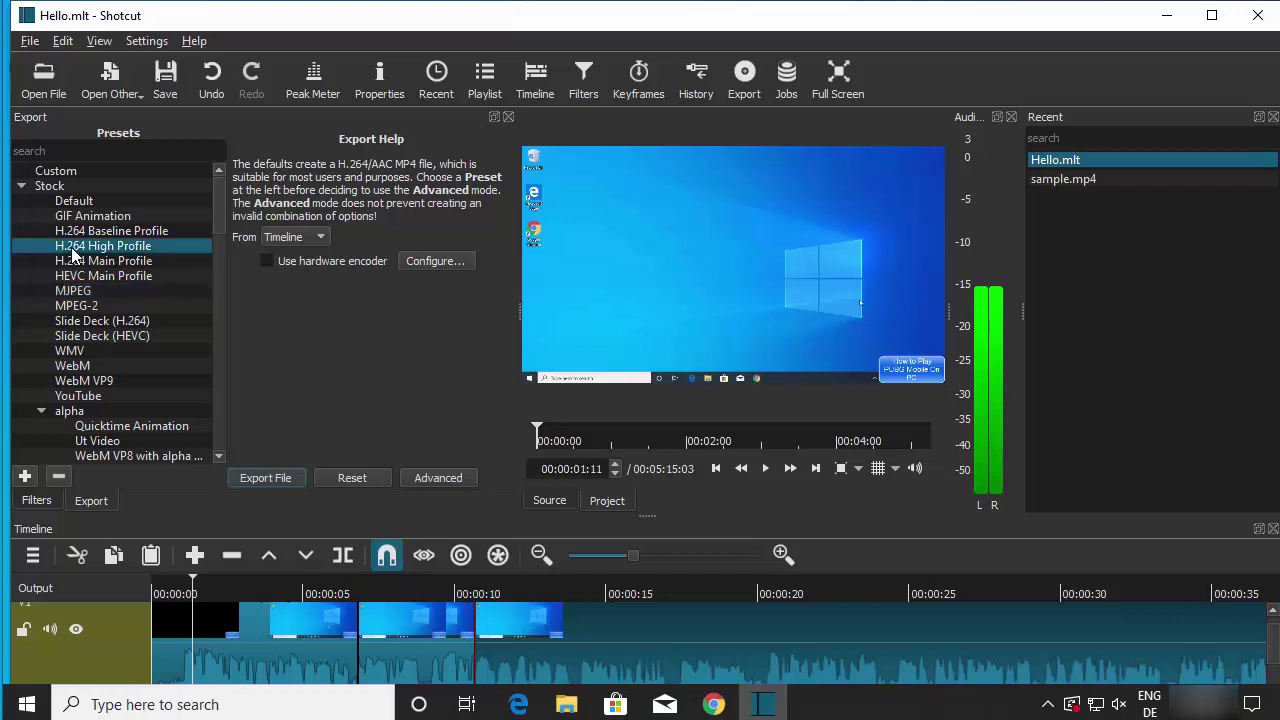
pyautogui.click(432, 482)
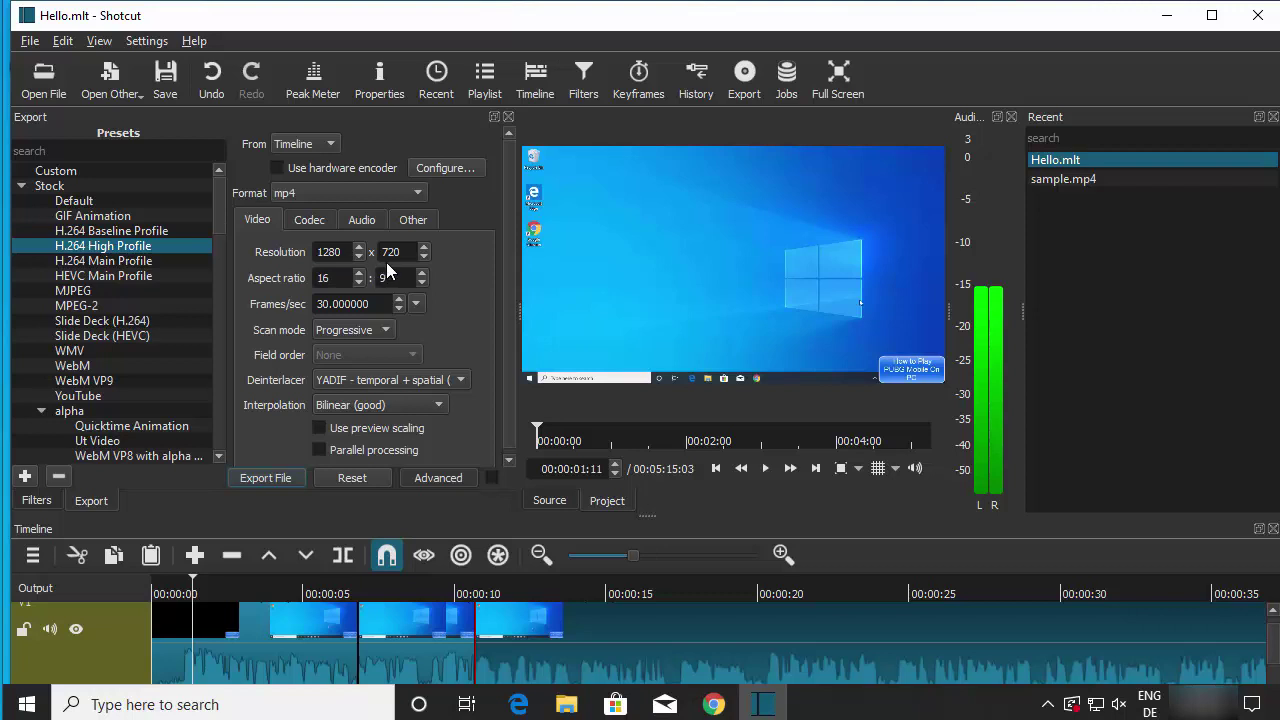
# Step: Set the export resolution to 1920 x 1080 and choose mp4 as the format
pyautogui.doubleClick(333, 252)
pyautogui.write('1920')
pyautogui.click(385, 252)
pyautogui.doubleClick(386, 252)
pyautogui.write('1080')
pyautogui.click(297, 193)
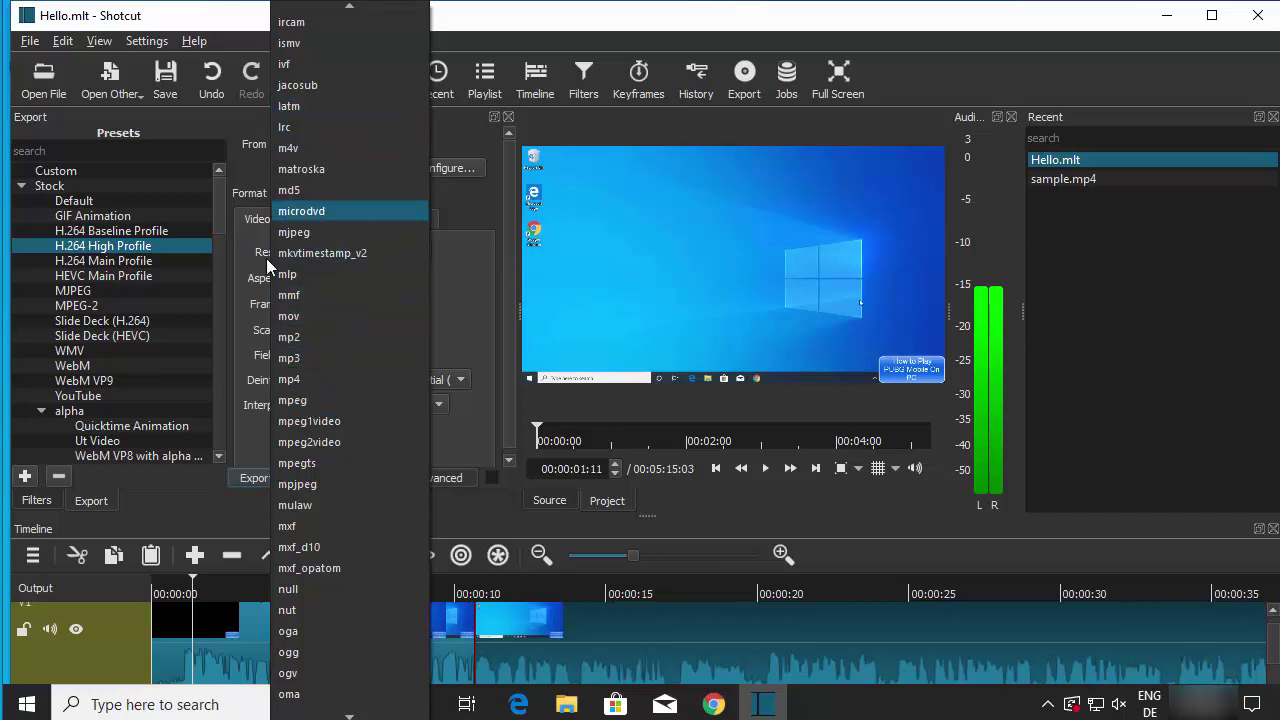
pyautogui.click(304, 380)
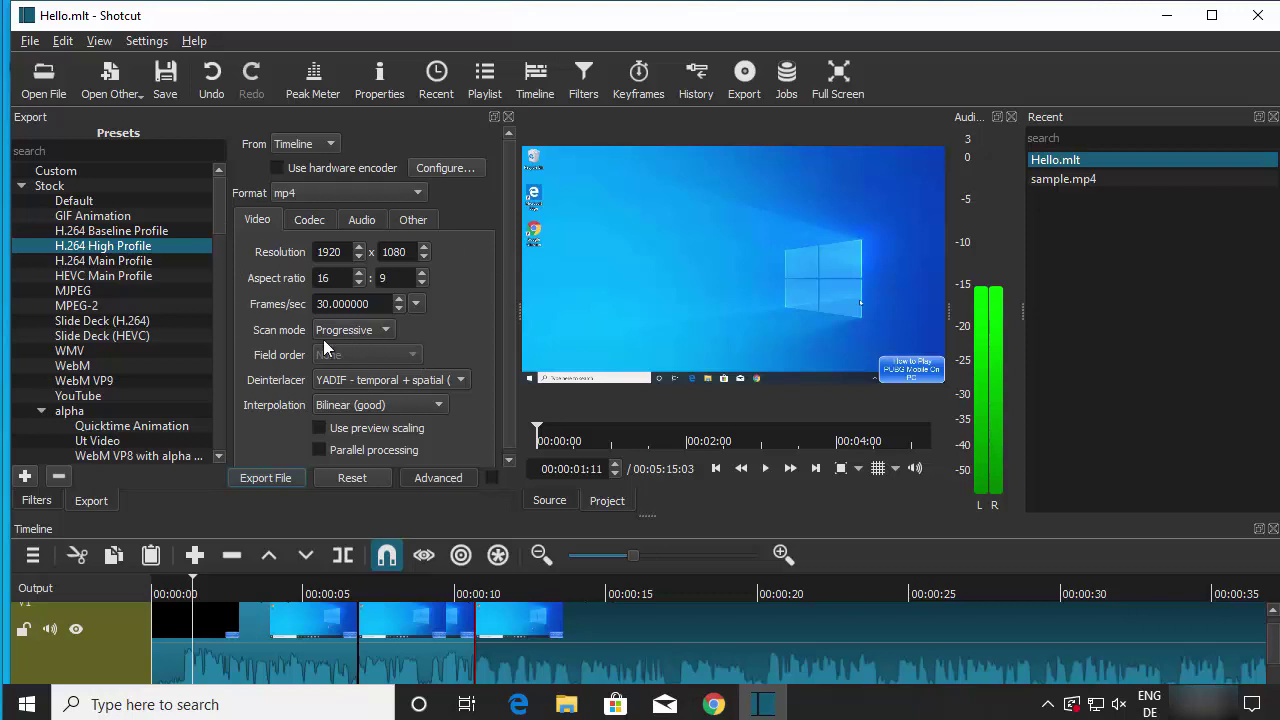
# Step: Export the timeline as Hello.mp4 to the Videos folder, check that folder in File Explorer and return to Shotcut
pyautogui.click(264, 478)
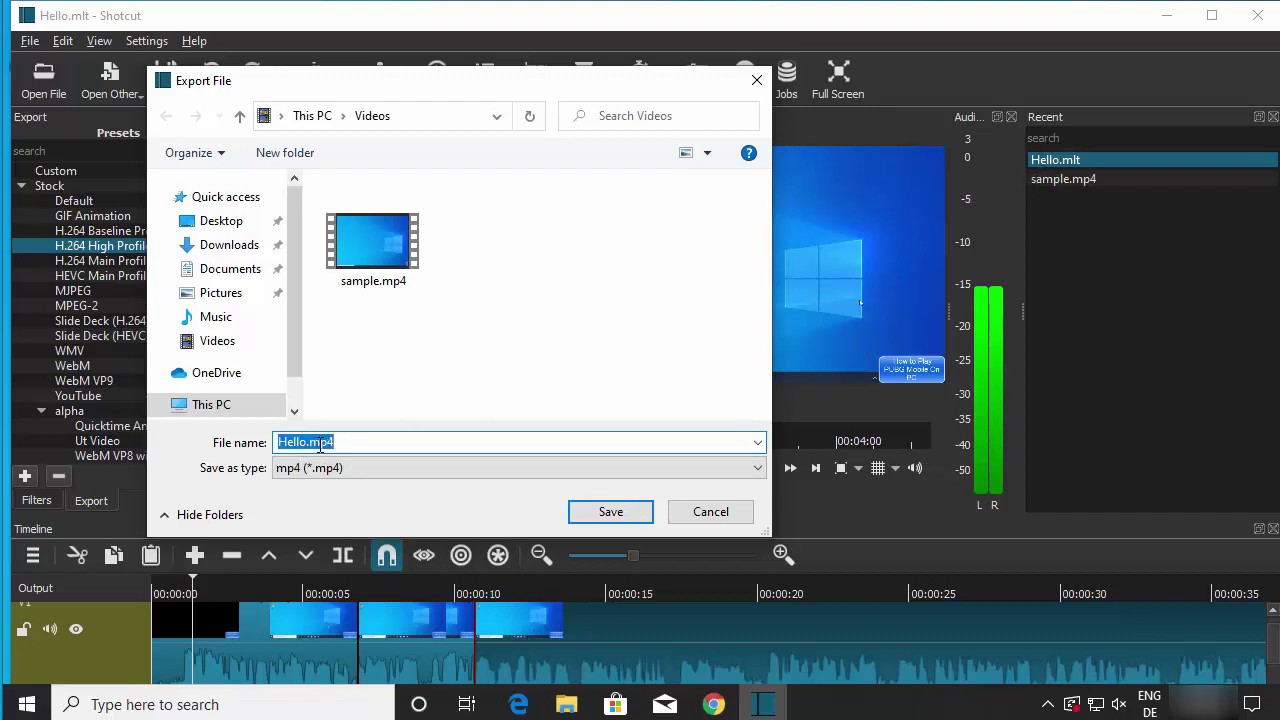
pyautogui.moveTo(405, 97); pyautogui.dragTo(645, 99)
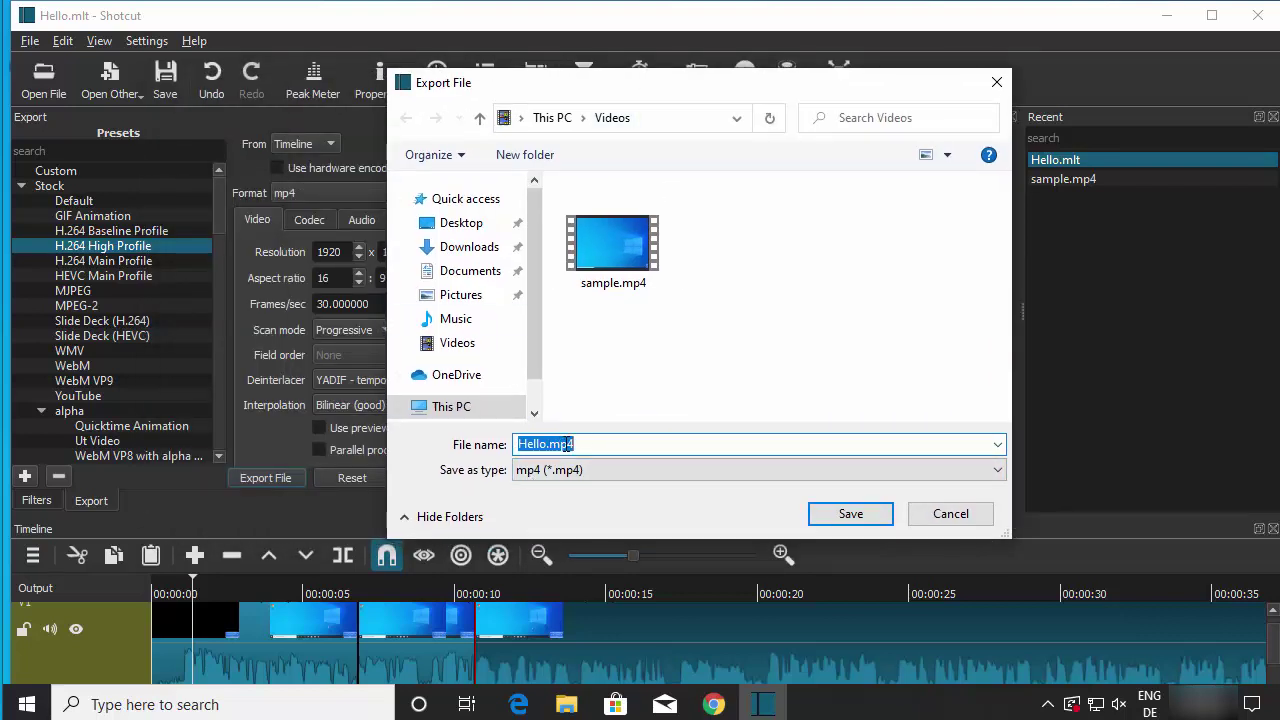
pyautogui.click(850, 515)
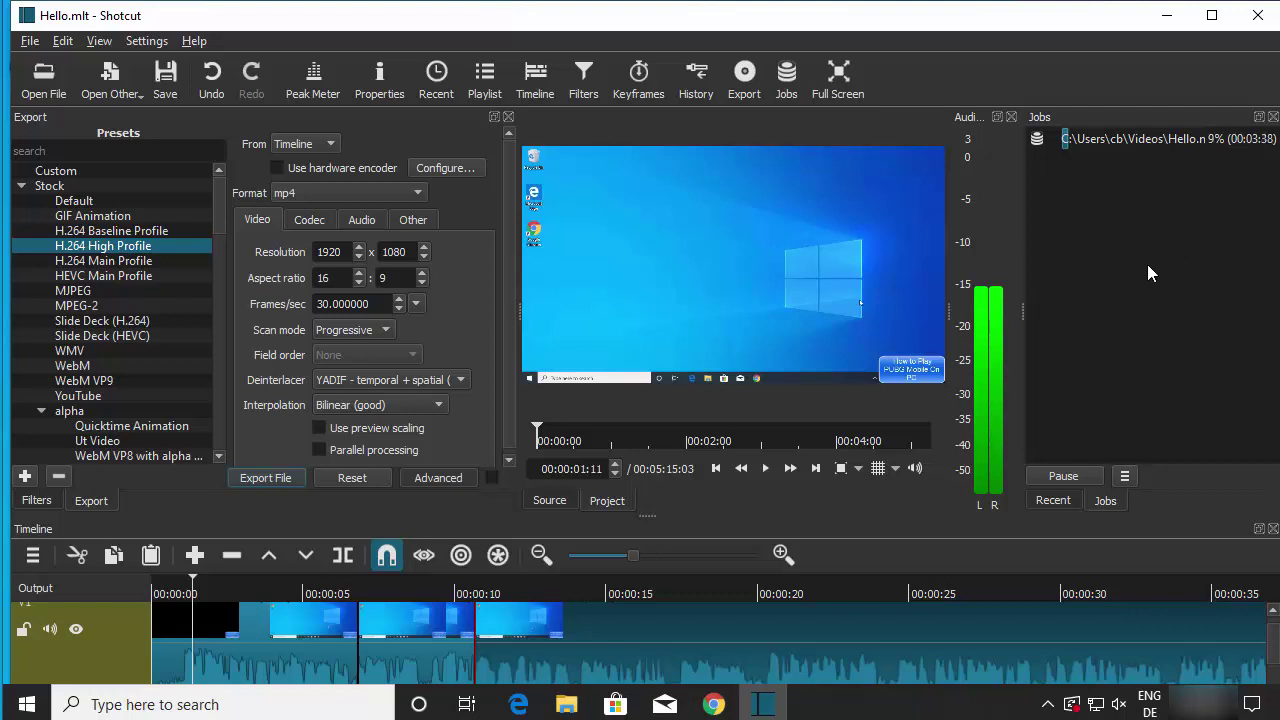
pyautogui.click(566, 704)
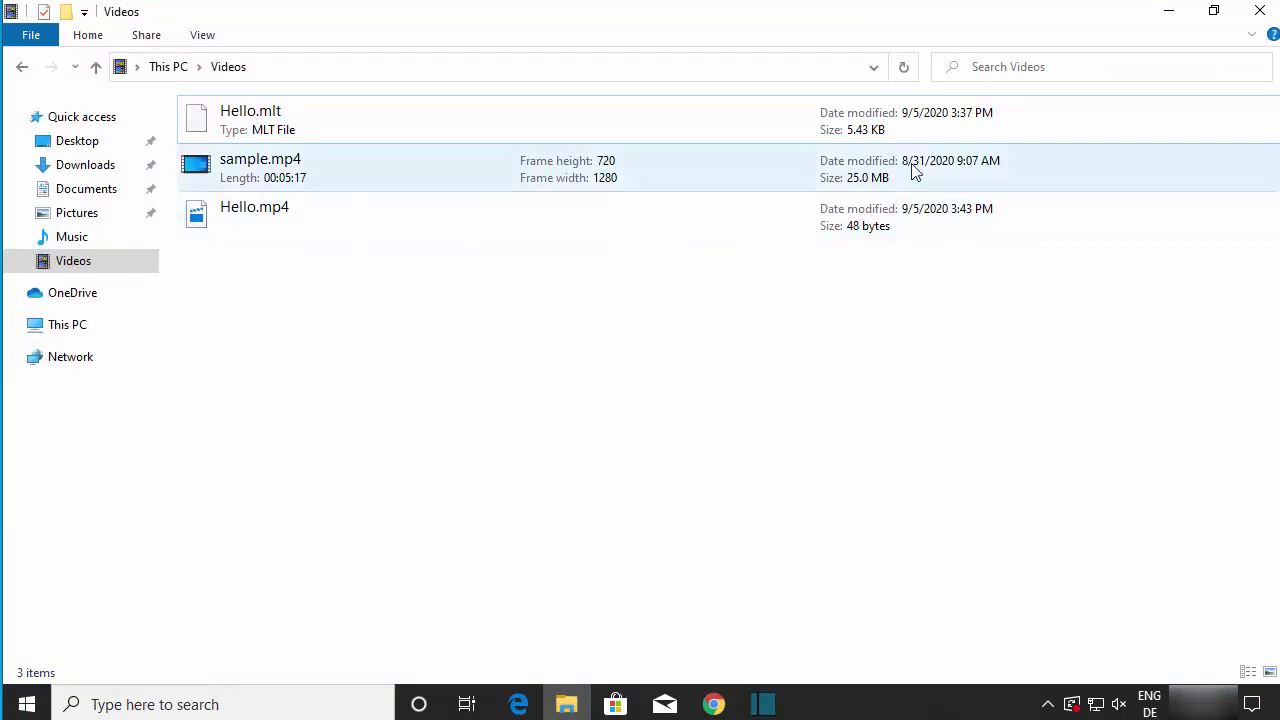
pyautogui.click(1168, 14)
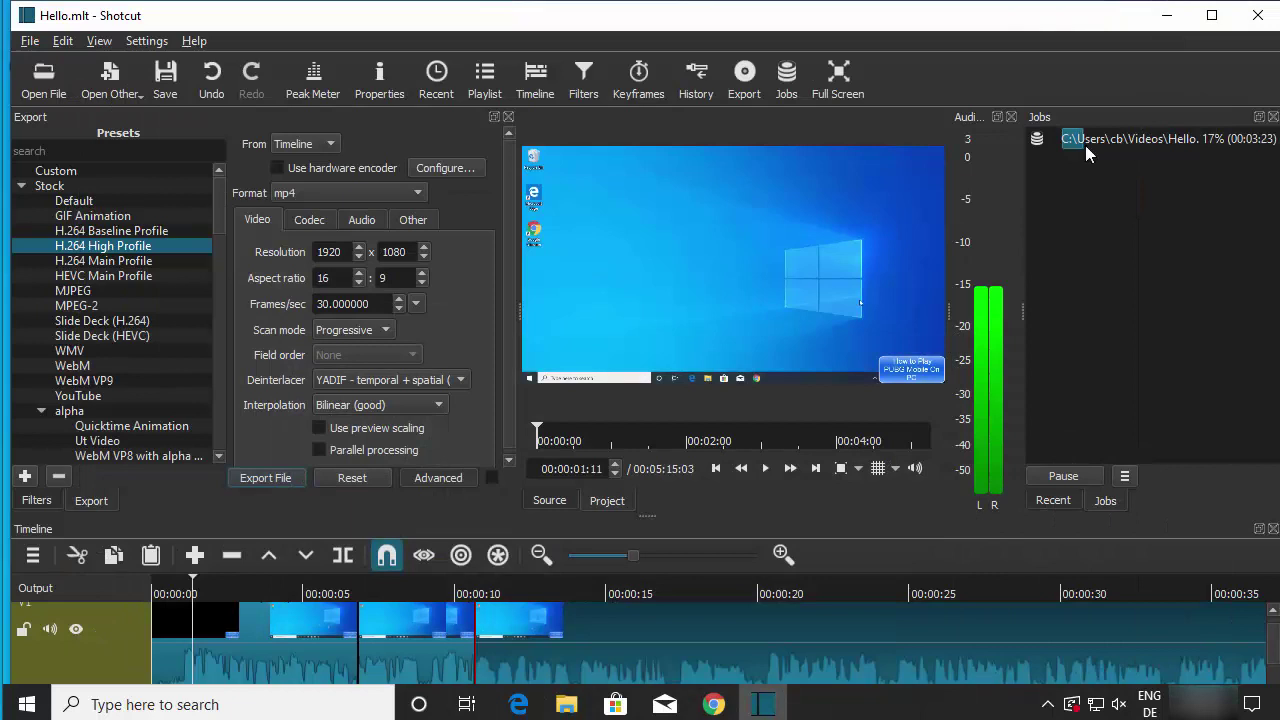